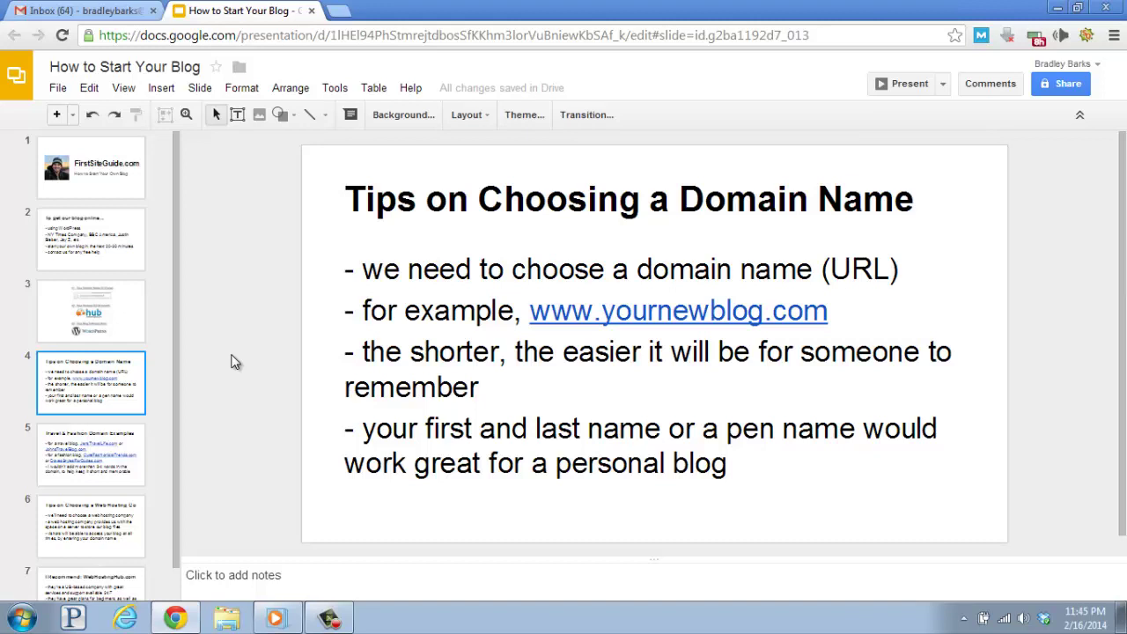
Show slide 5, the Travel & Fashion Domain Examples slide.
click(113, 465)
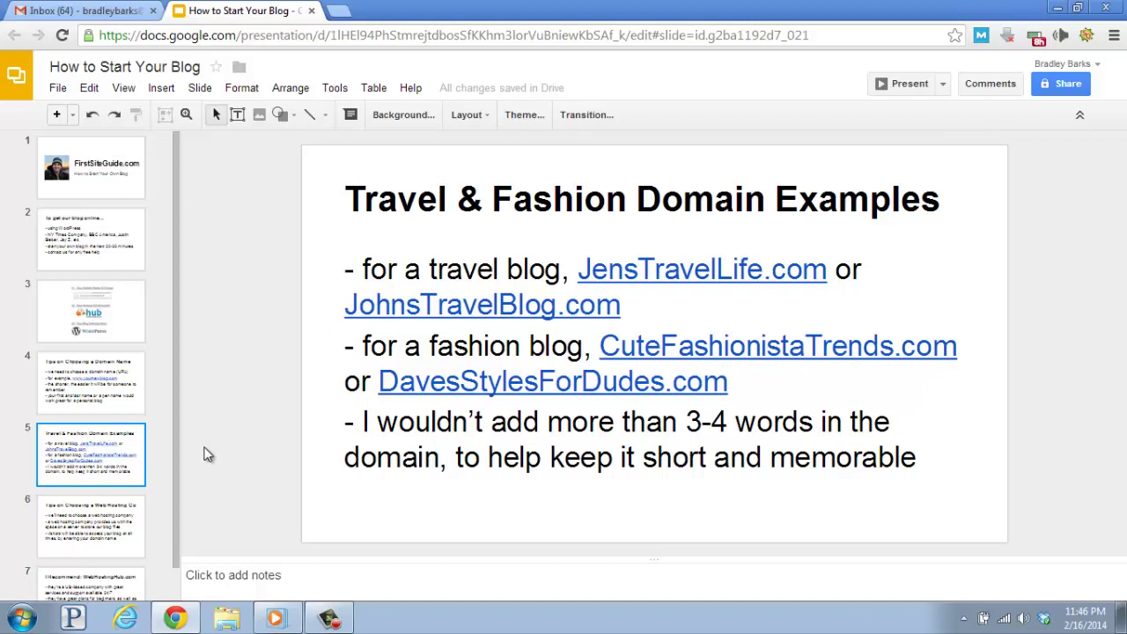
Review slide 6, Tips on Choosing a Web Hosting Co, then advance to slide 7.
click(112, 520)
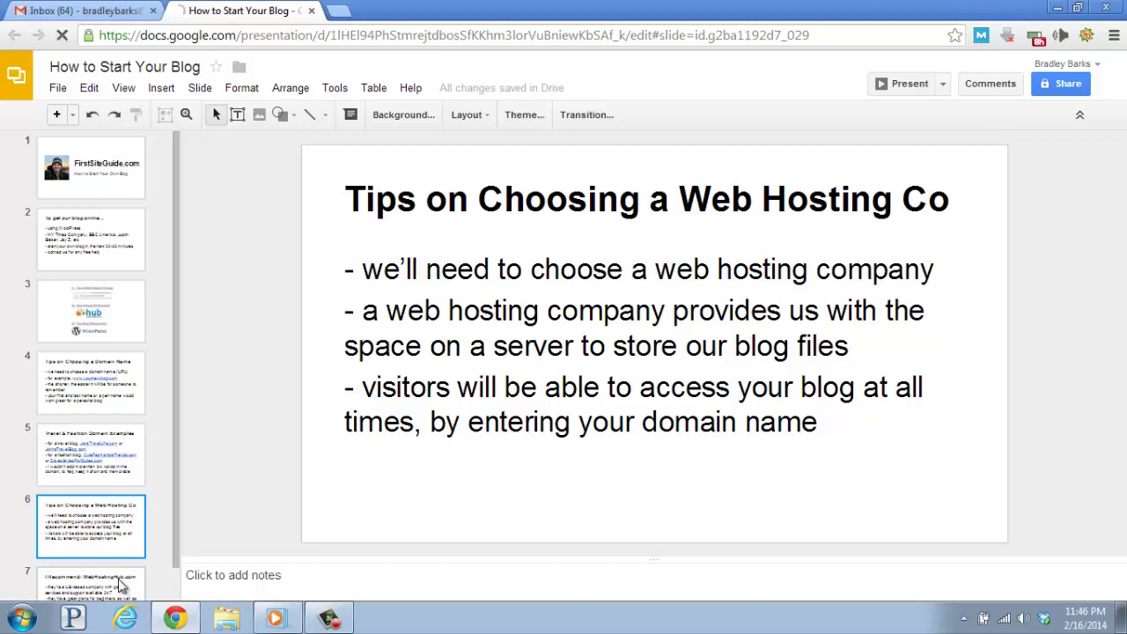
key(Down)
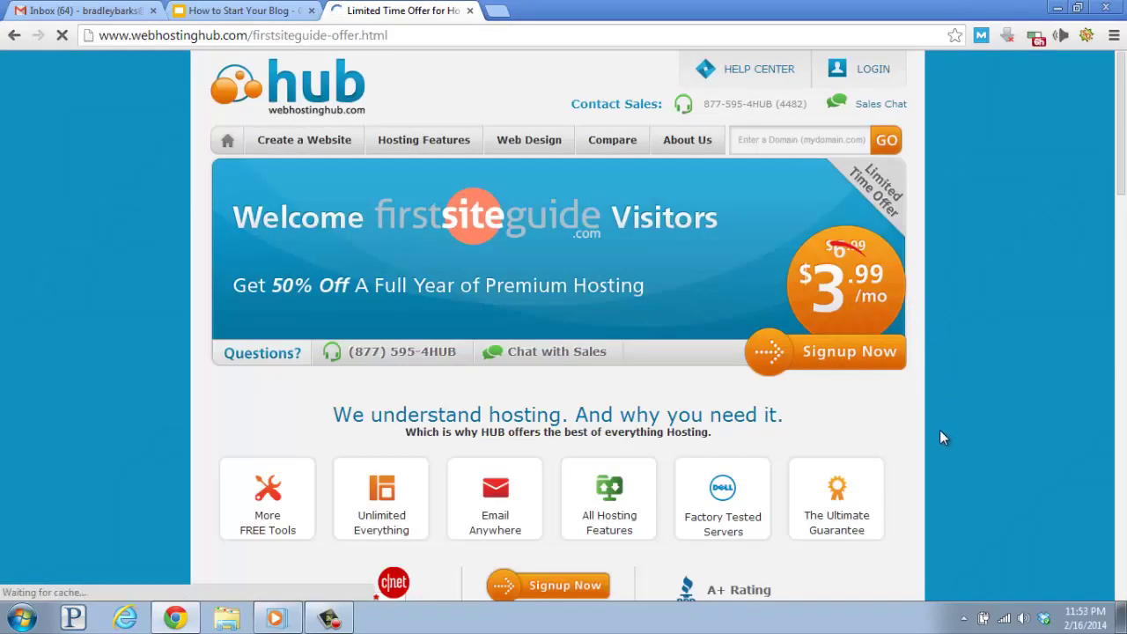
Start the Web Hosting Hub signup from the 50%-off $3.99/mo offer page.
click(841, 361)
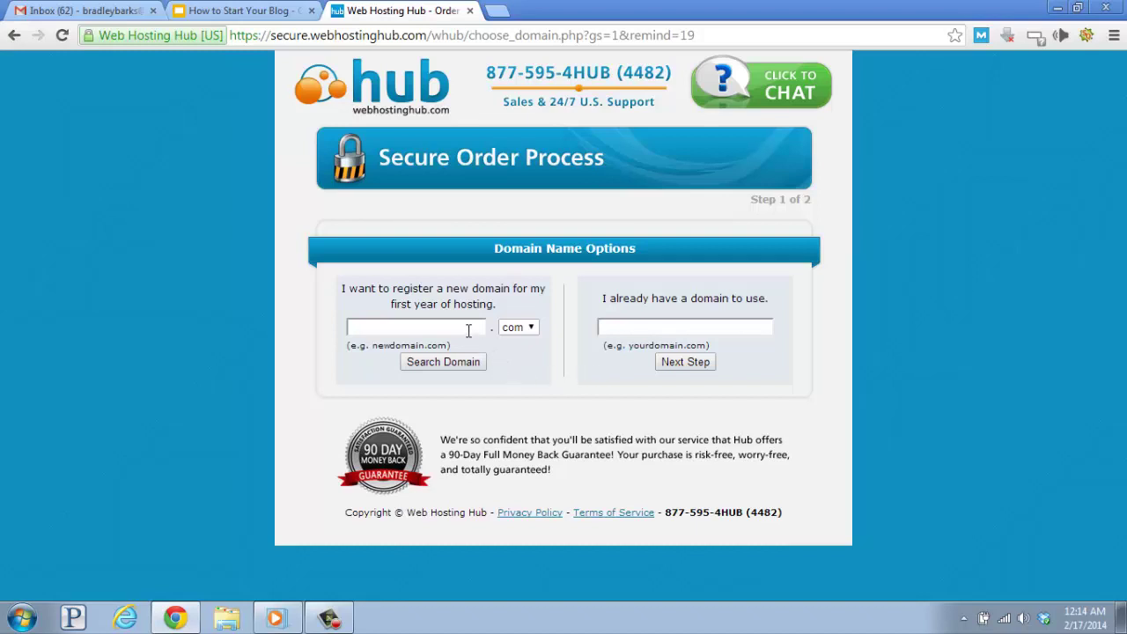
Enter bradsfirstblog as the new domain name, keeping .com selected.
click(416, 328)
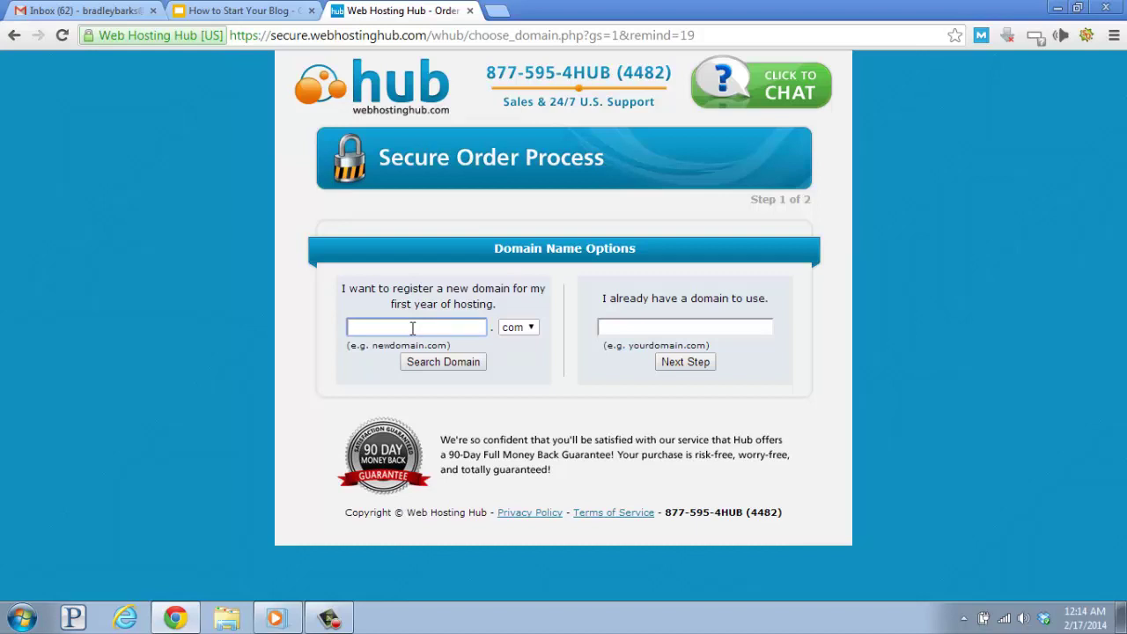
text(bradsfirstblog)
Confirm bradsfirstblog.com is available and register it without WHOIS Privacy for $11.99.
click(446, 361)
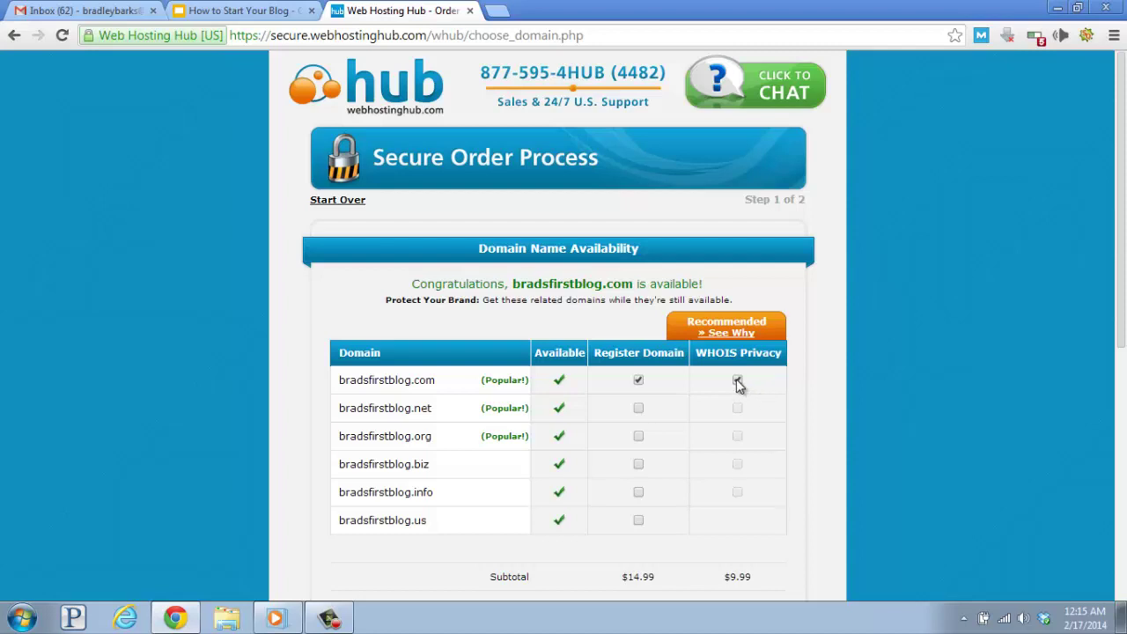
click(737, 381)
scroll(762, 384, down, 4)
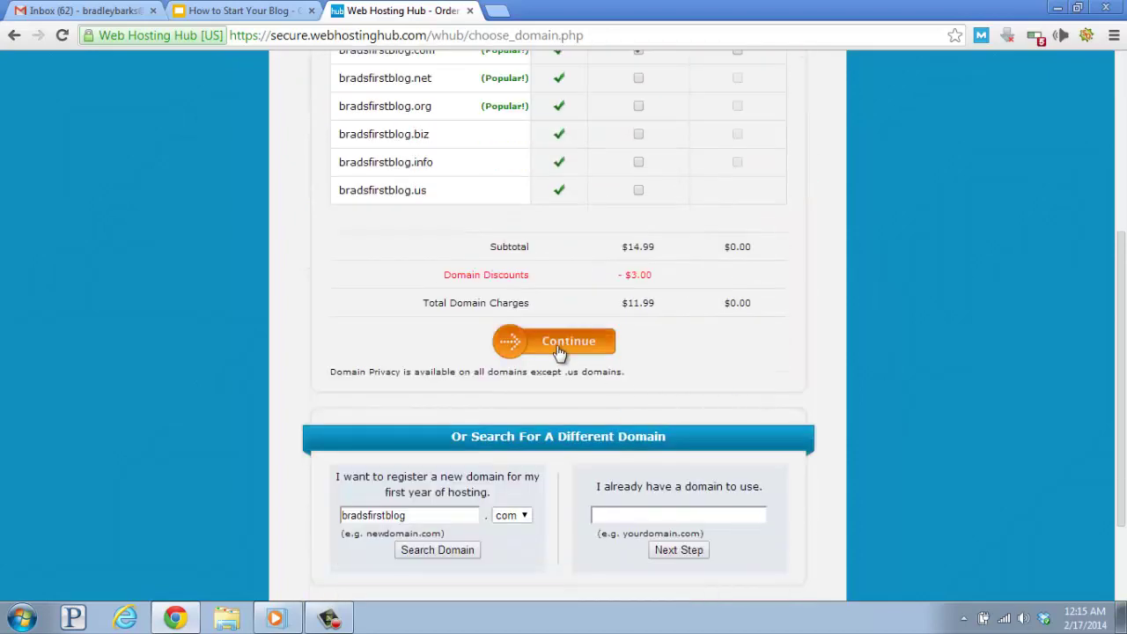
Continue to Account Information and enter the account holder's first and last name.
click(559, 348)
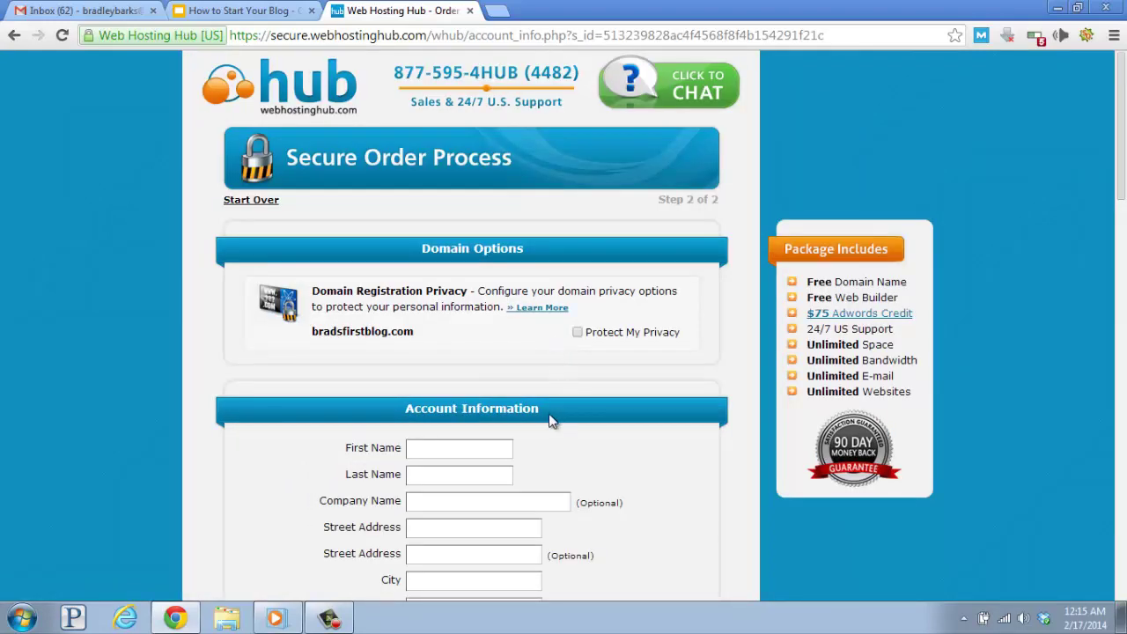
scroll(385, 399, down, 2)
scroll(291, 385, down, 1)
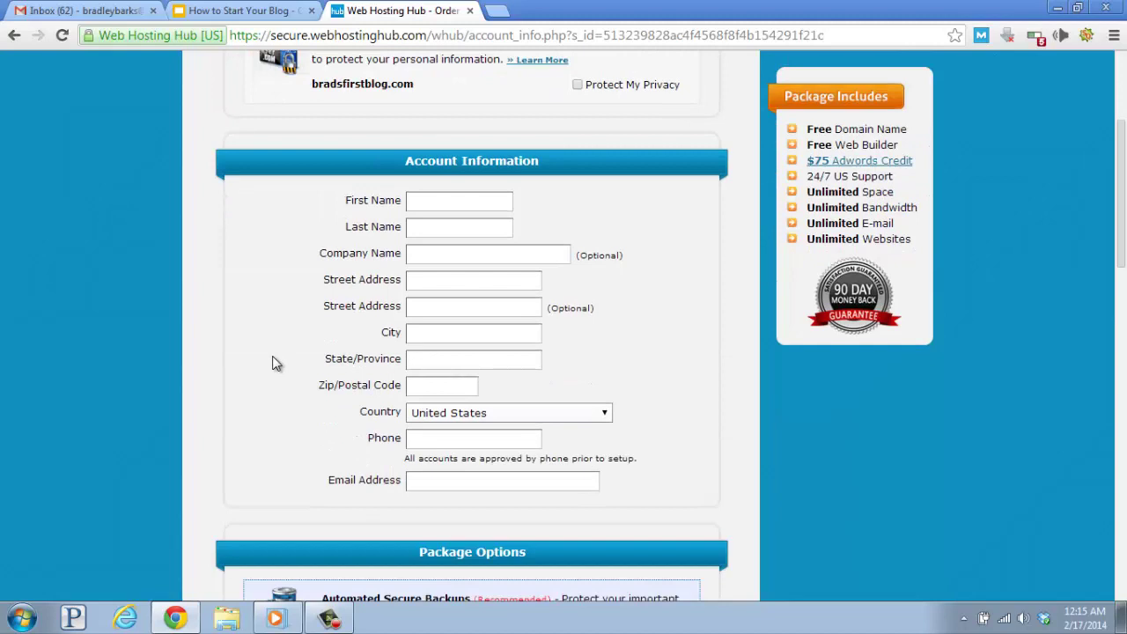
click(425, 203)
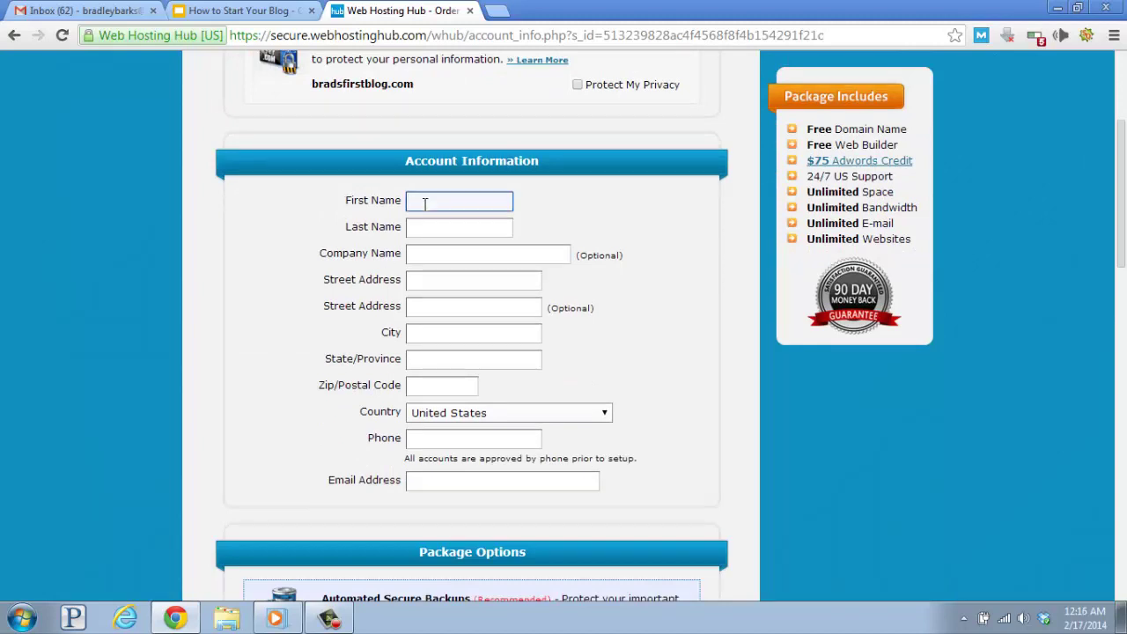
key(Tab)
Fill in the holder's street address, city, state, ZIP code, phone and e-mail.
key(Tab)
key(Tab)
text(8)
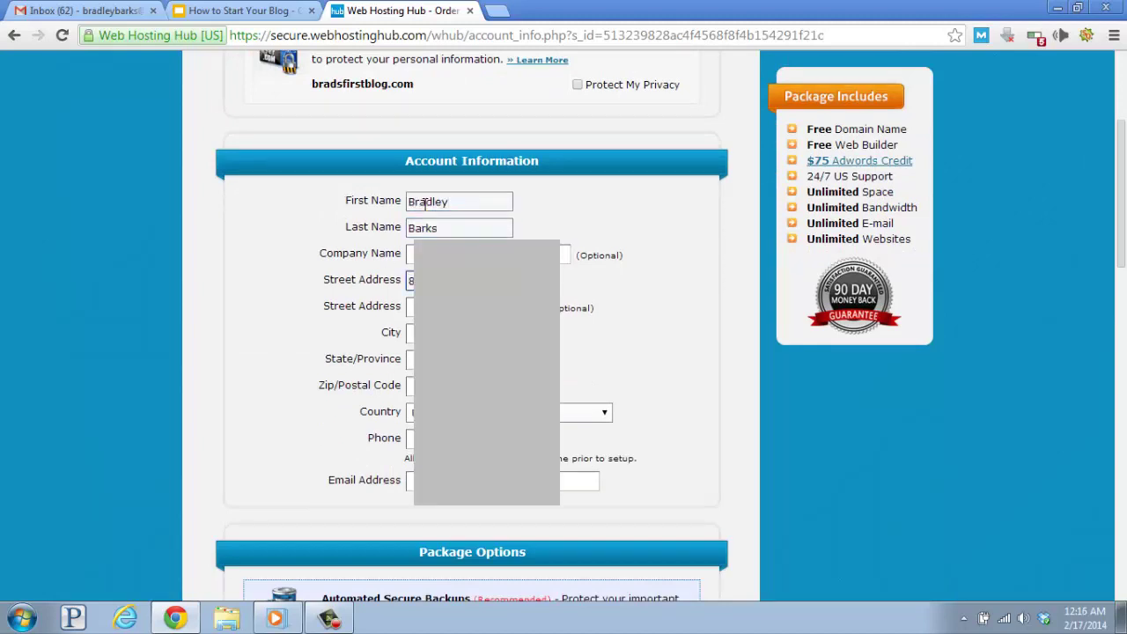
key(Tab)
key(Tab)
text(S)
key(Tab)
text(A)
key(Tab)
text(8)
key(Tab)
key(Tab)
text(4)
key(Tab)
text(b)
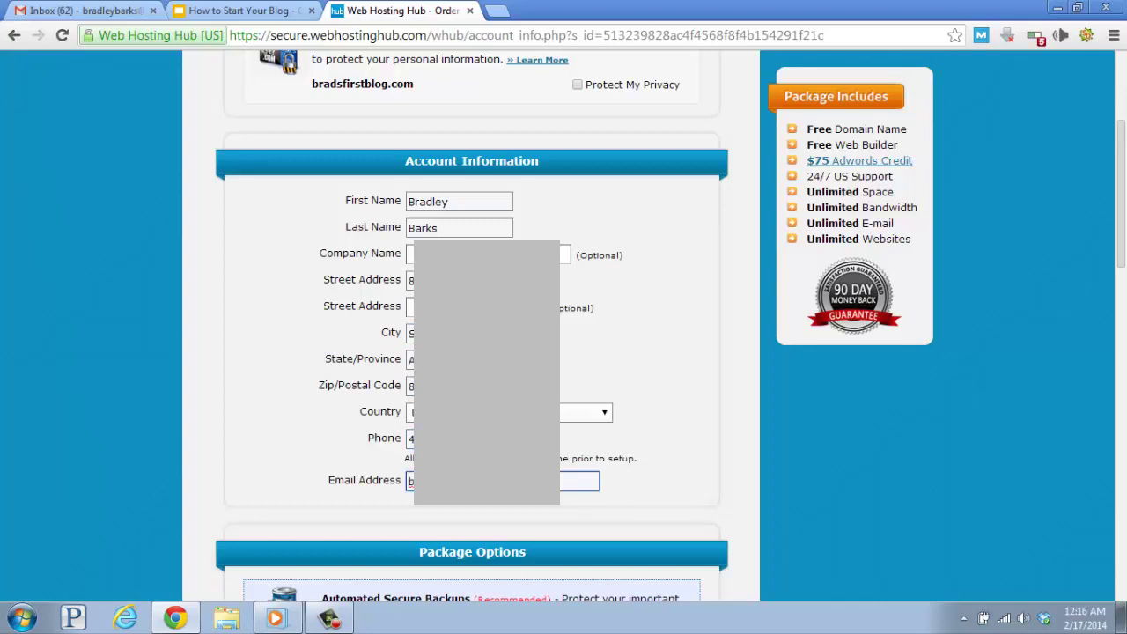
scroll(270, 346, down, 2)
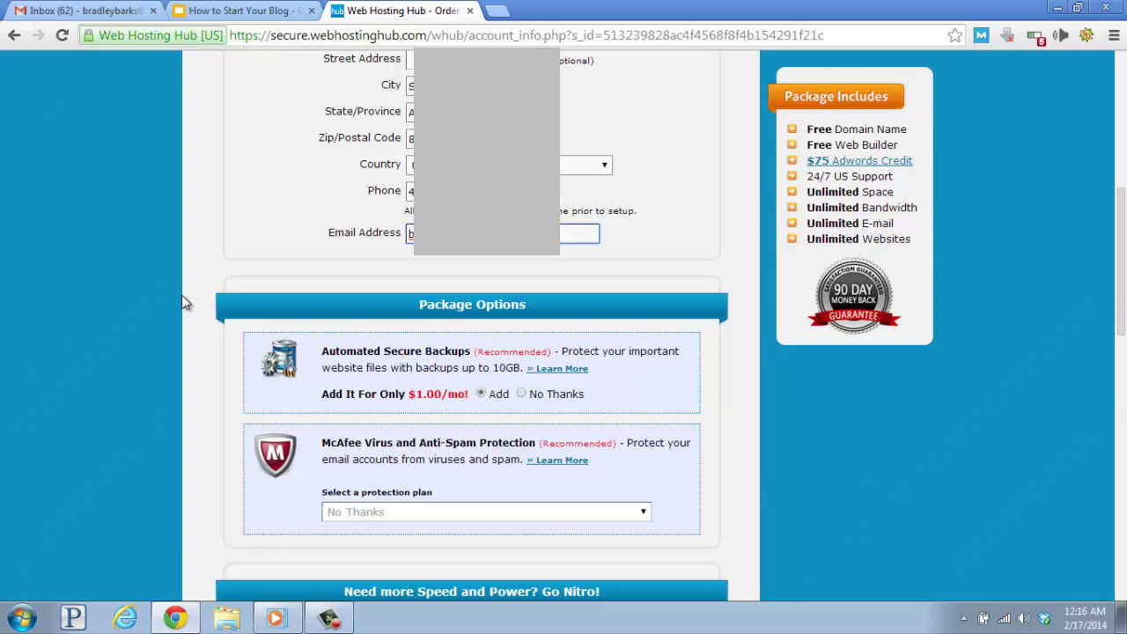
scroll(172, 291, down, 1)
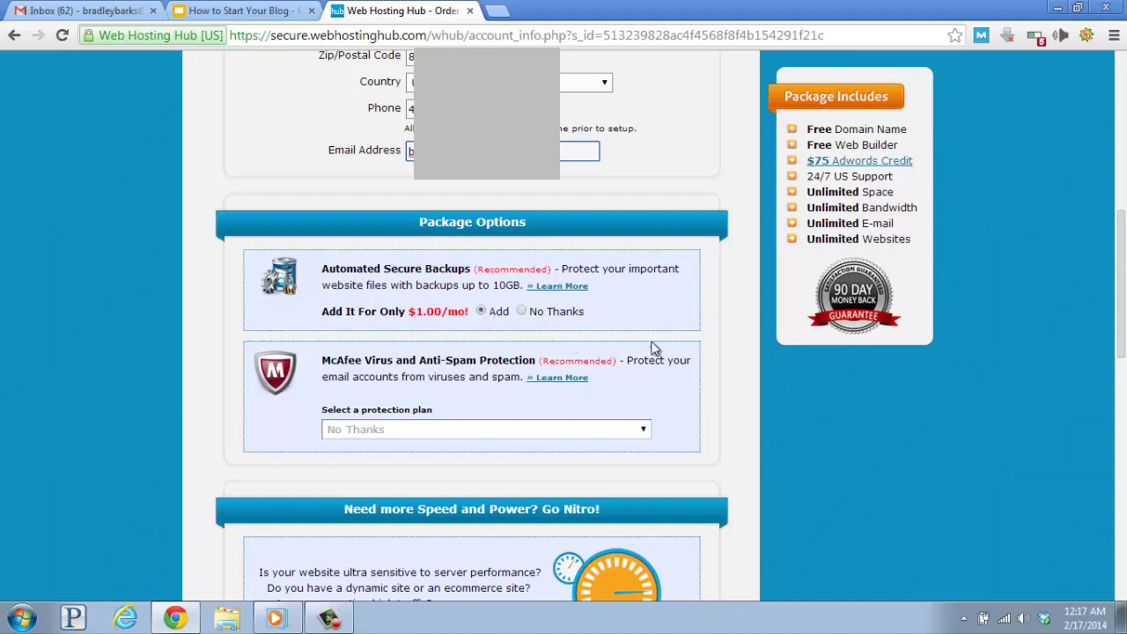
scroll(714, 336, down, 1)
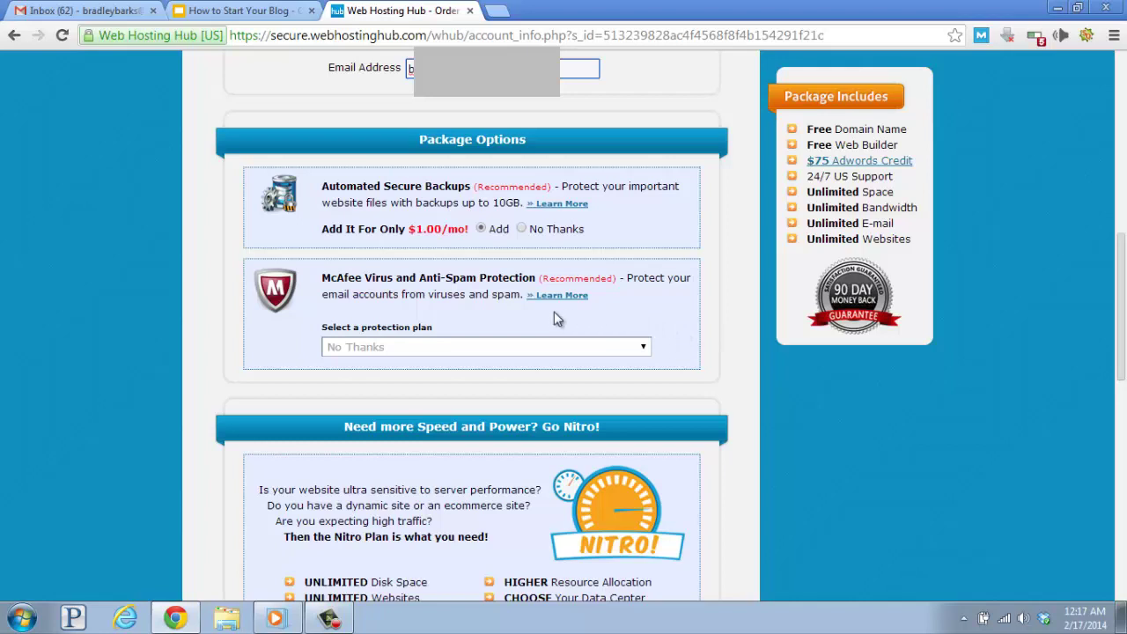
click(496, 349)
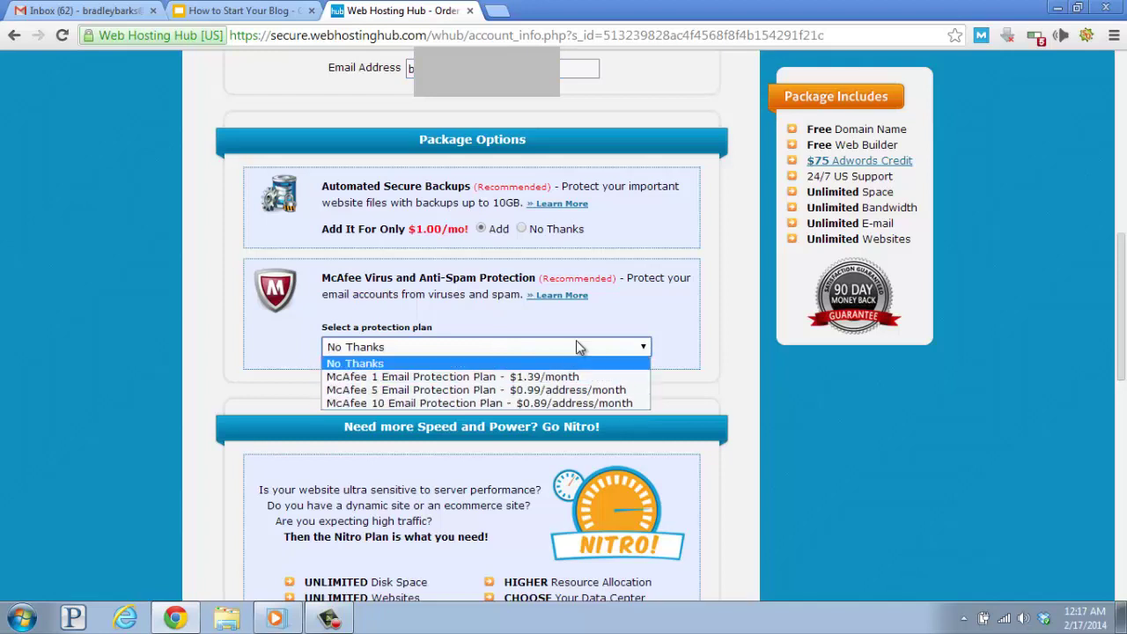
click(628, 319)
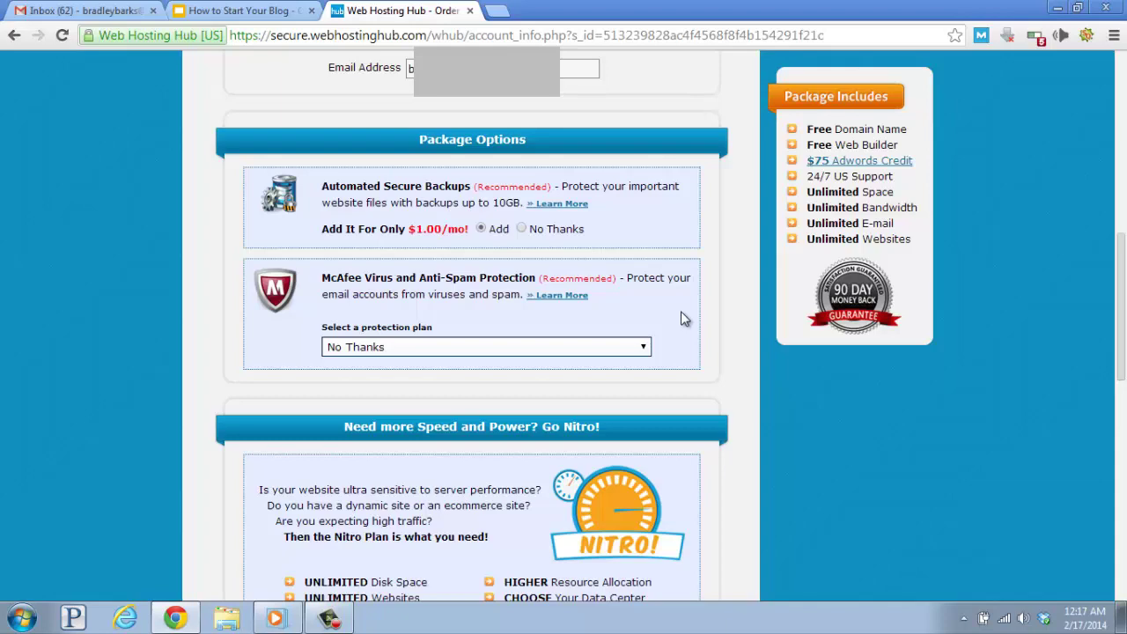
scroll(683, 319, down, 3)
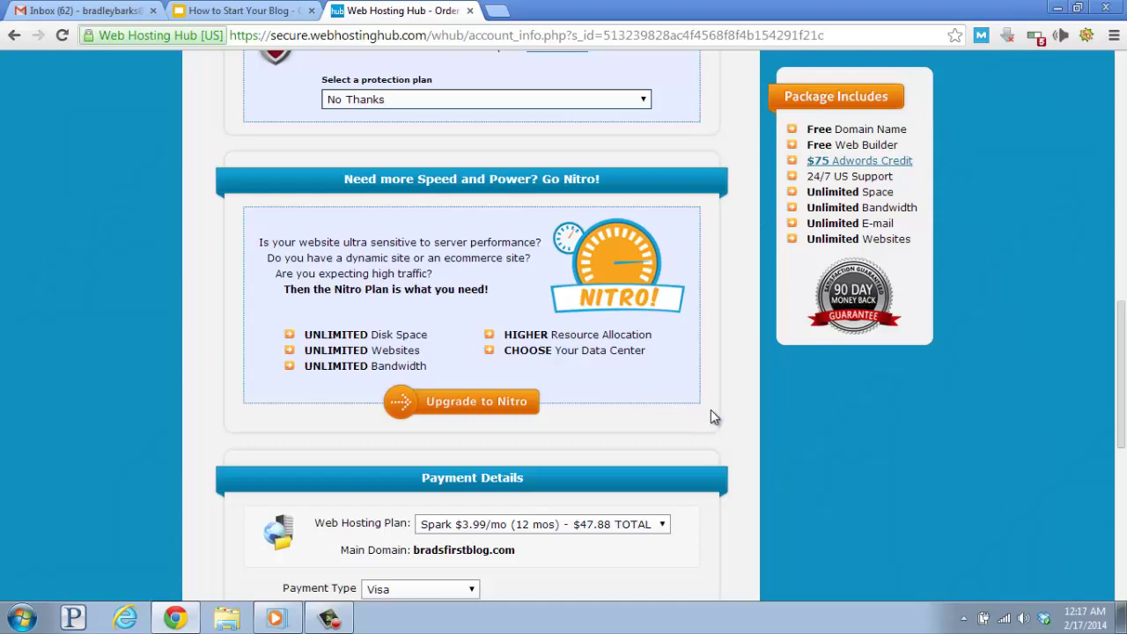
scroll(712, 417, down, 3)
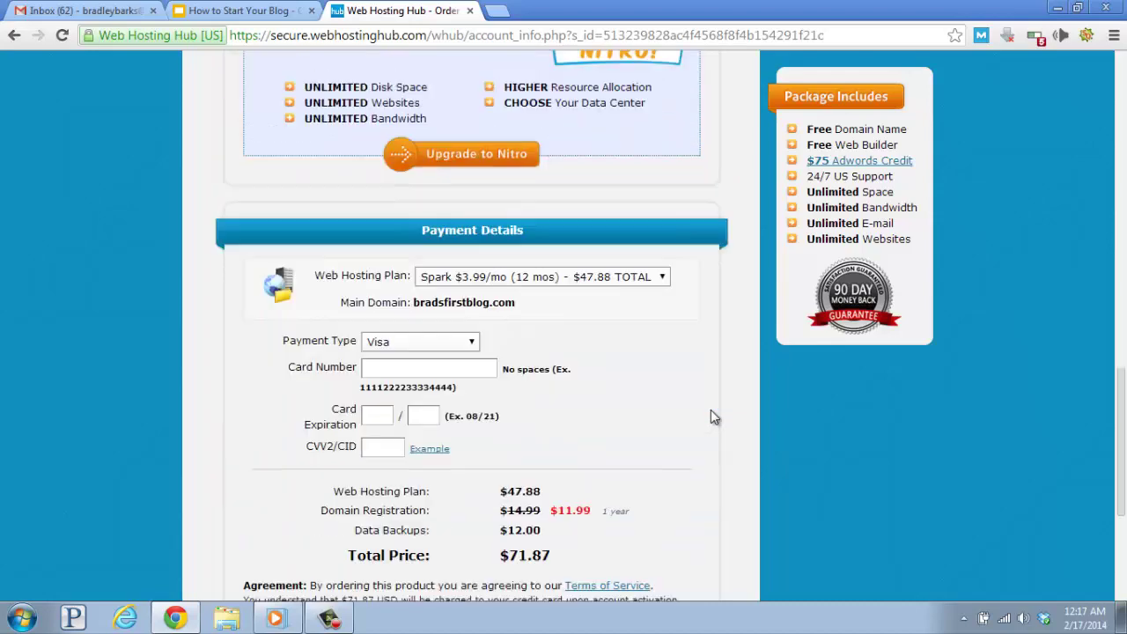
scroll(711, 410, down, 1)
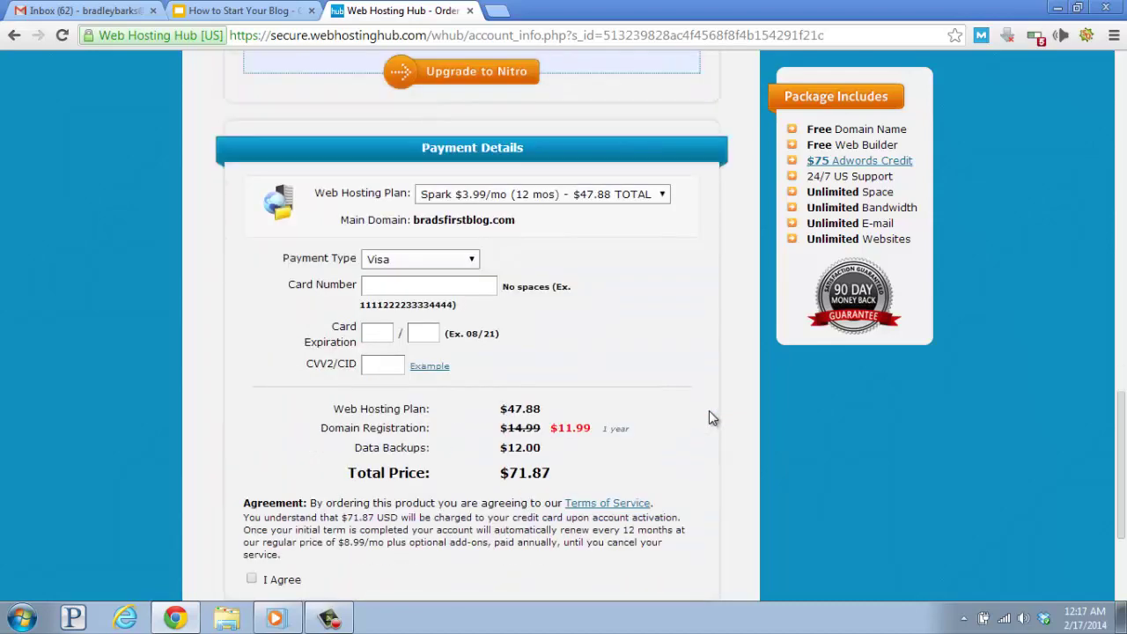
Keep the Spark 12-month plan and enter card number, expiration and CVV2.
click(587, 195)
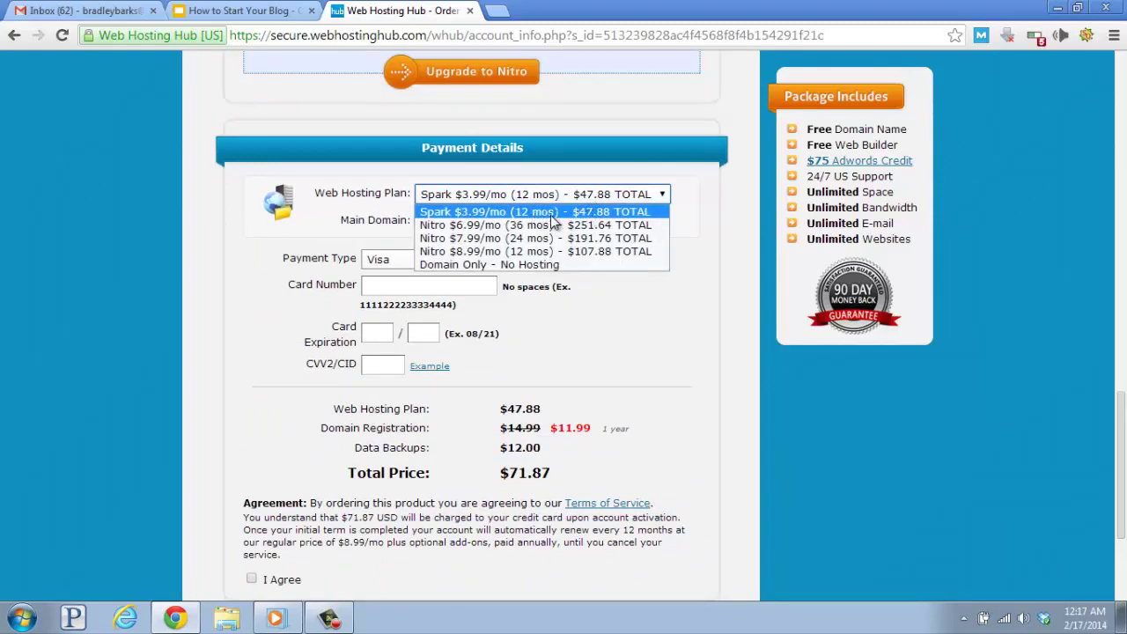
click(552, 216)
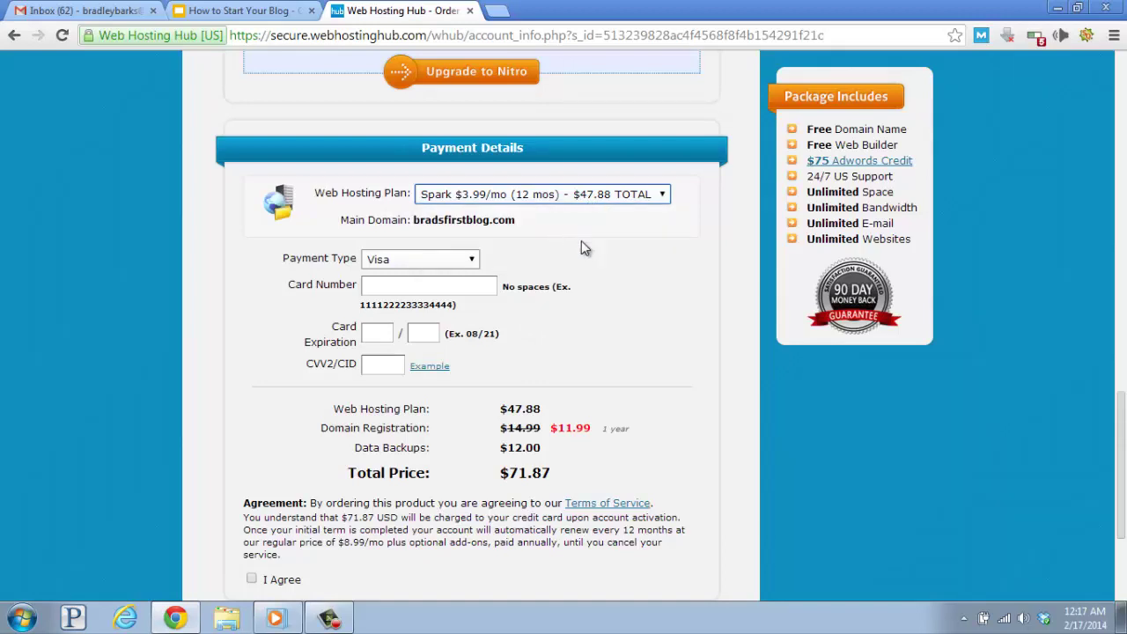
click(424, 285)
text(6)
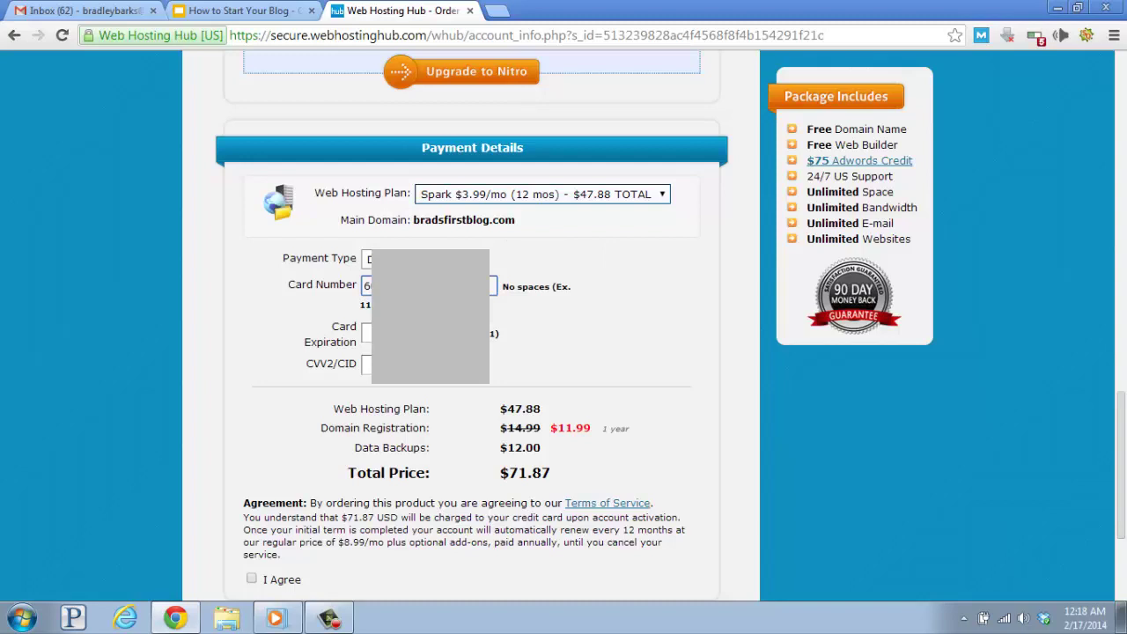
key(Tab)
text(0)
key(Tab)
text(2)
Accept the terms of service and place the hosting order.
scroll(579, 346, down, 1)
scroll(572, 312, down, 1)
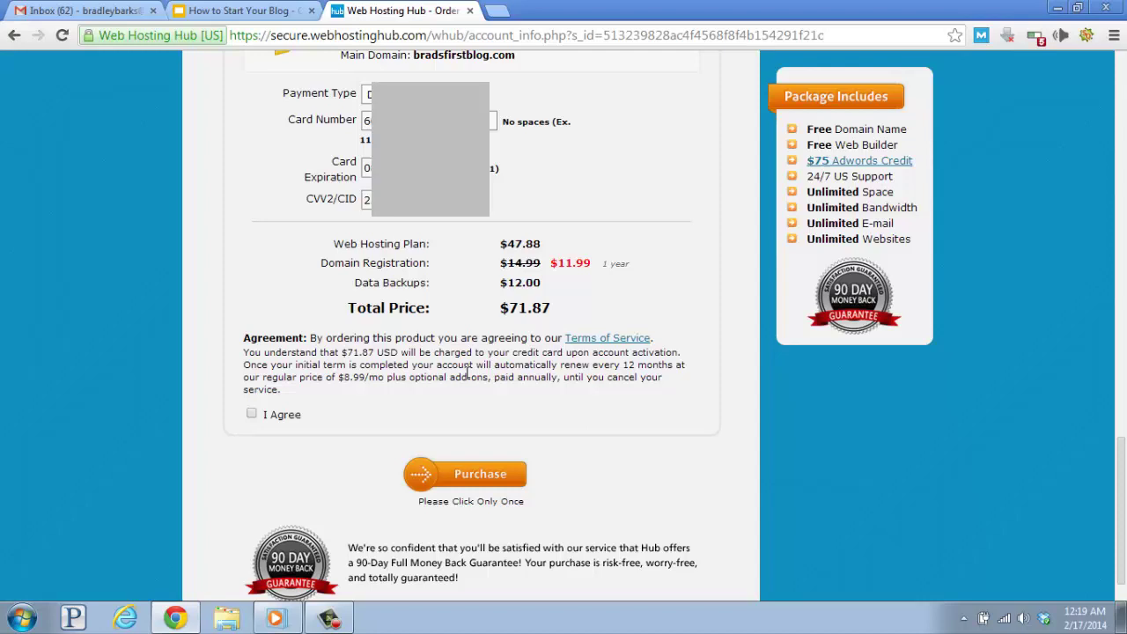
click(252, 416)
click(472, 480)
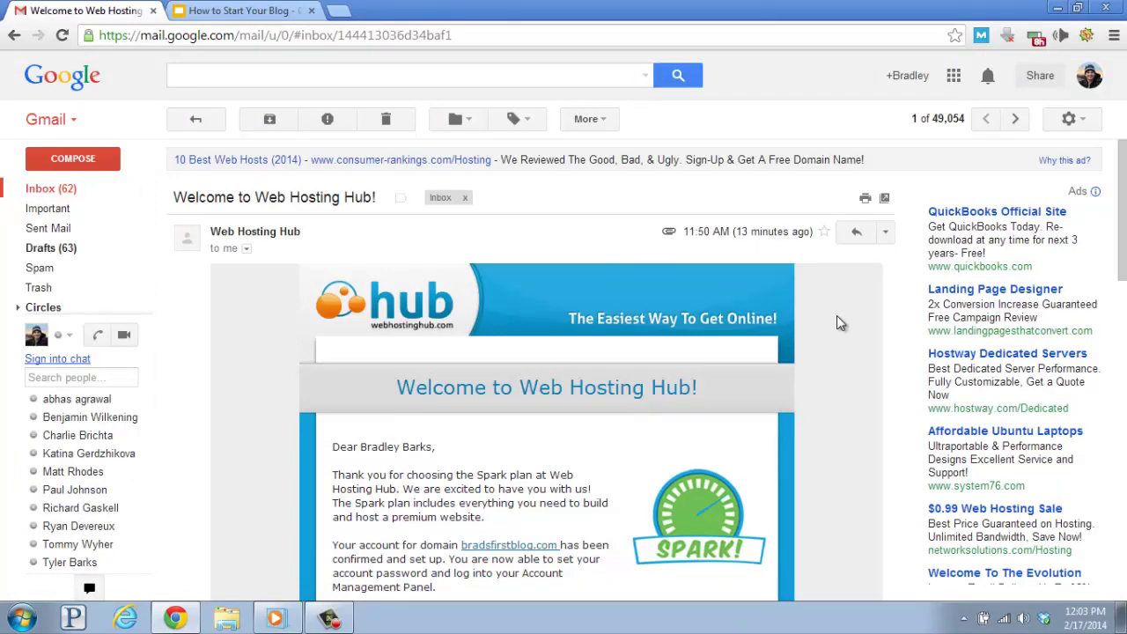
Scroll the welcome e-mail down to the AMP – Account Management Panel section.
scroll(840, 323, down, 1)
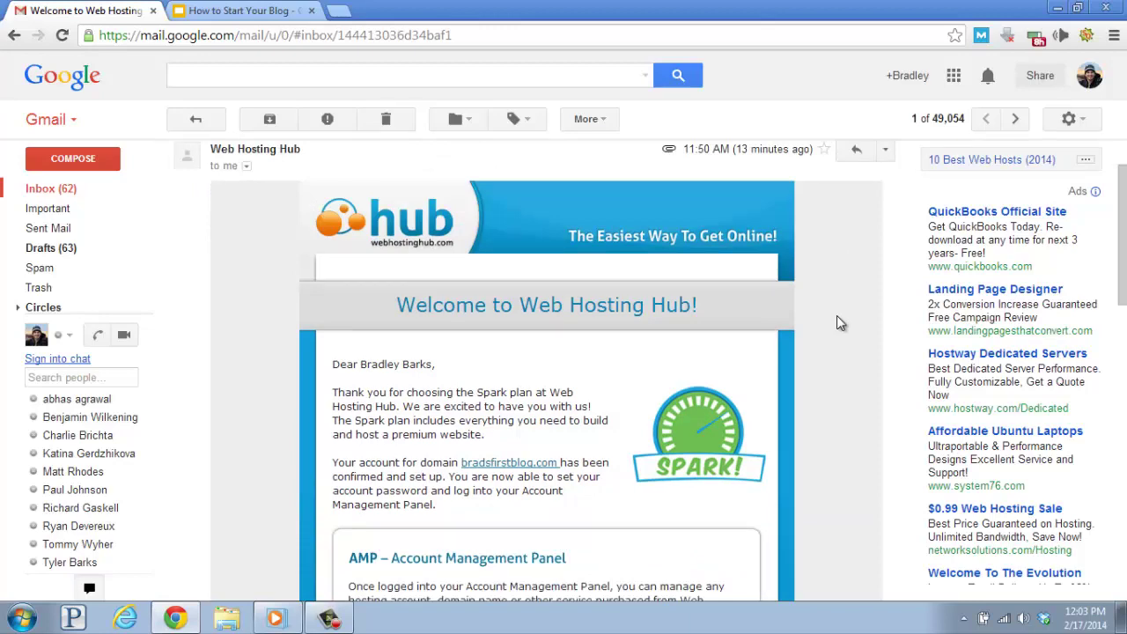
scroll(839, 324, down, 1)
scroll(840, 324, down, 1)
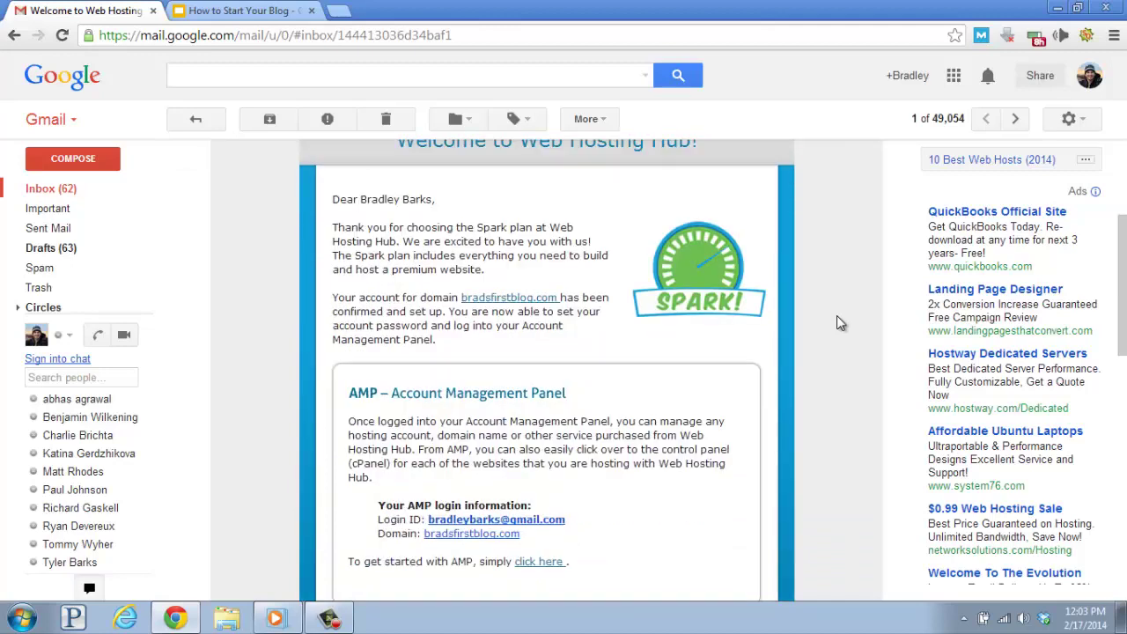
scroll(839, 323, down, 2)
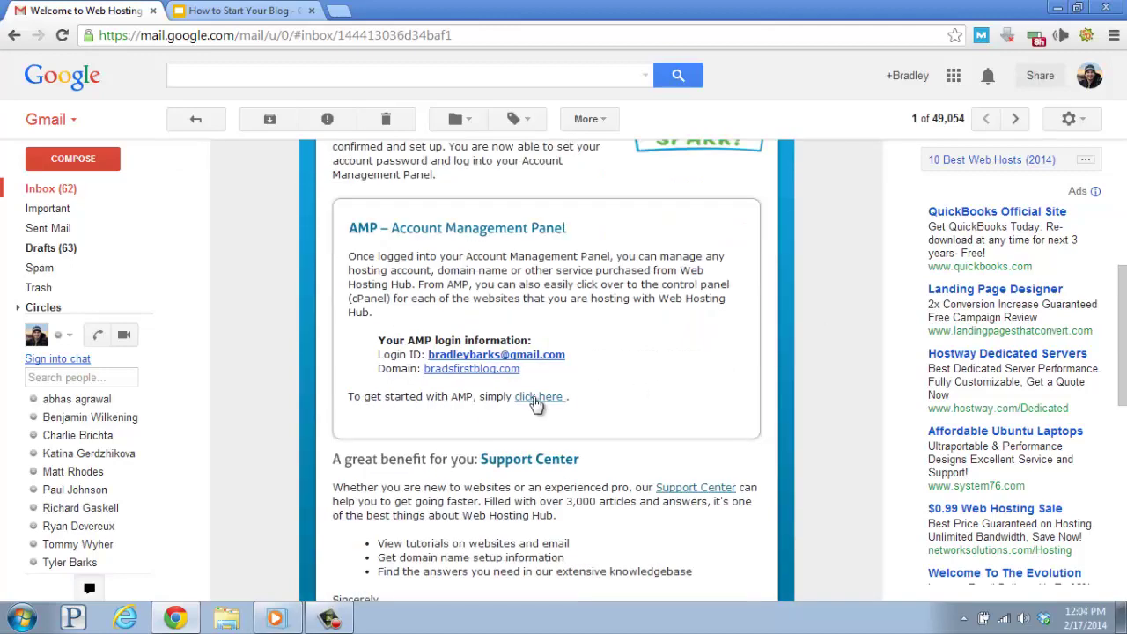
Open the password setup page from the e-mail, enter the new password twice, and submit.
click(537, 398)
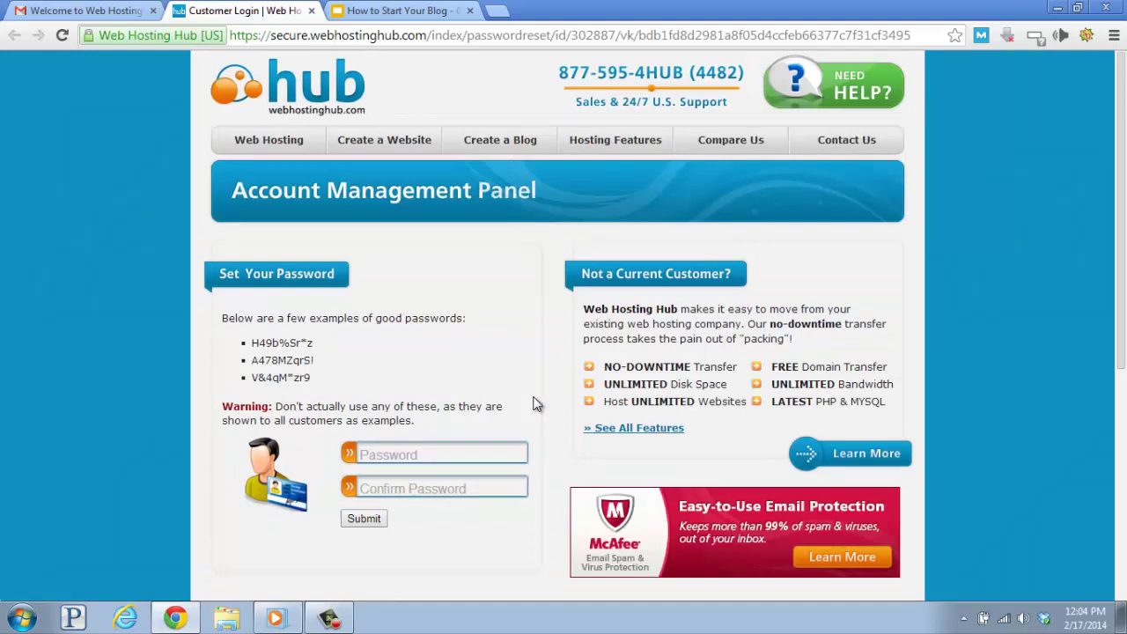
scroll(537, 404, down, 1)
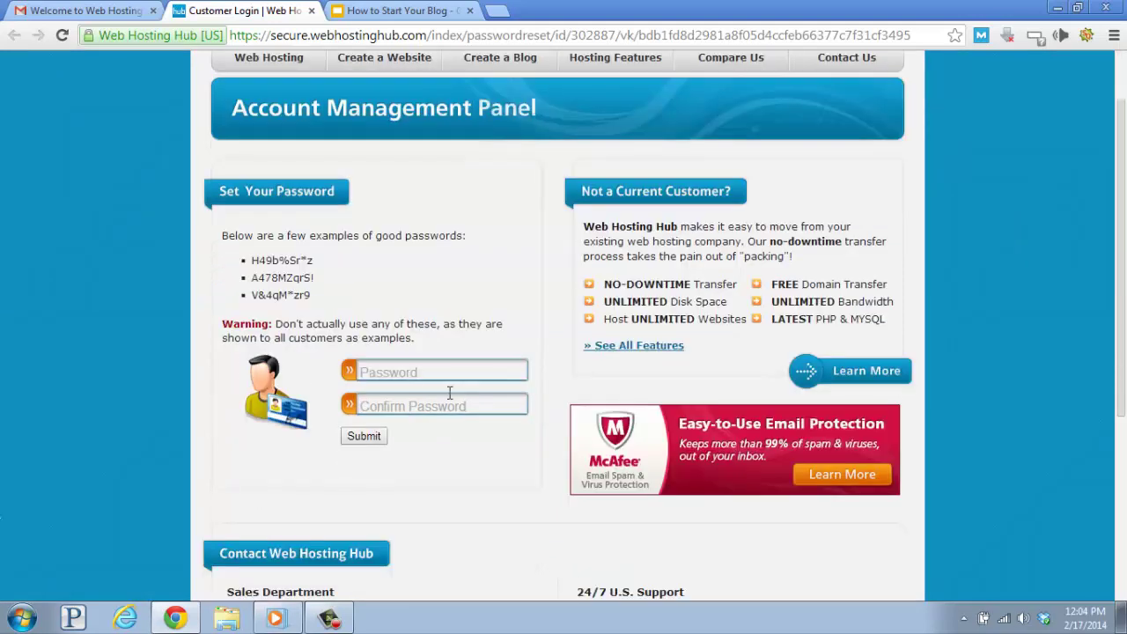
click(410, 372)
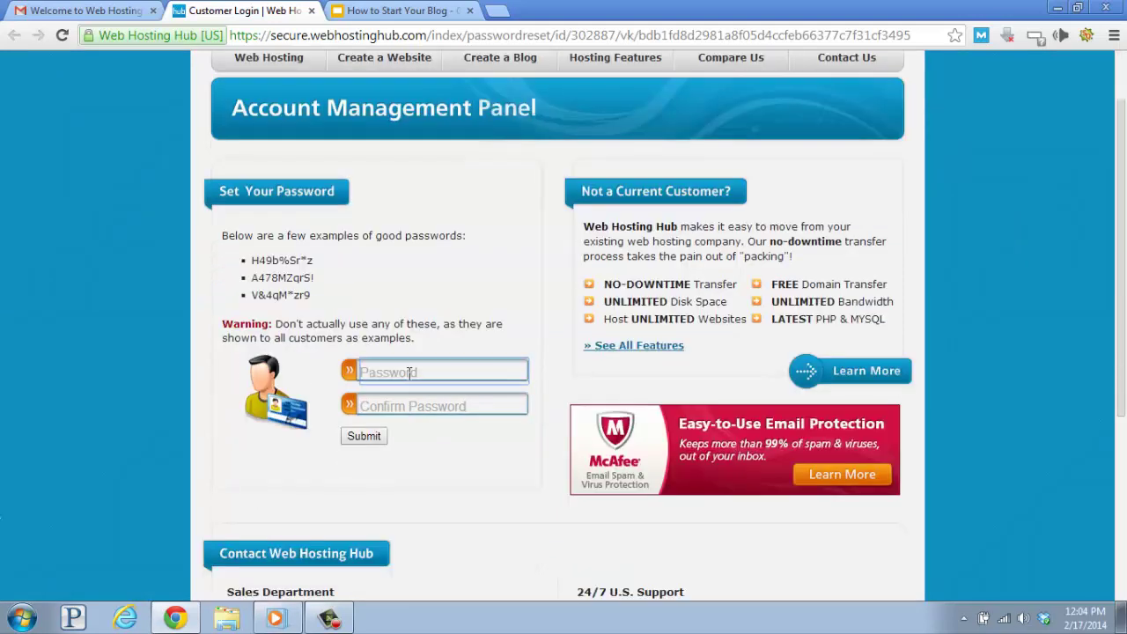
text(••••••••••)
key(Tab)
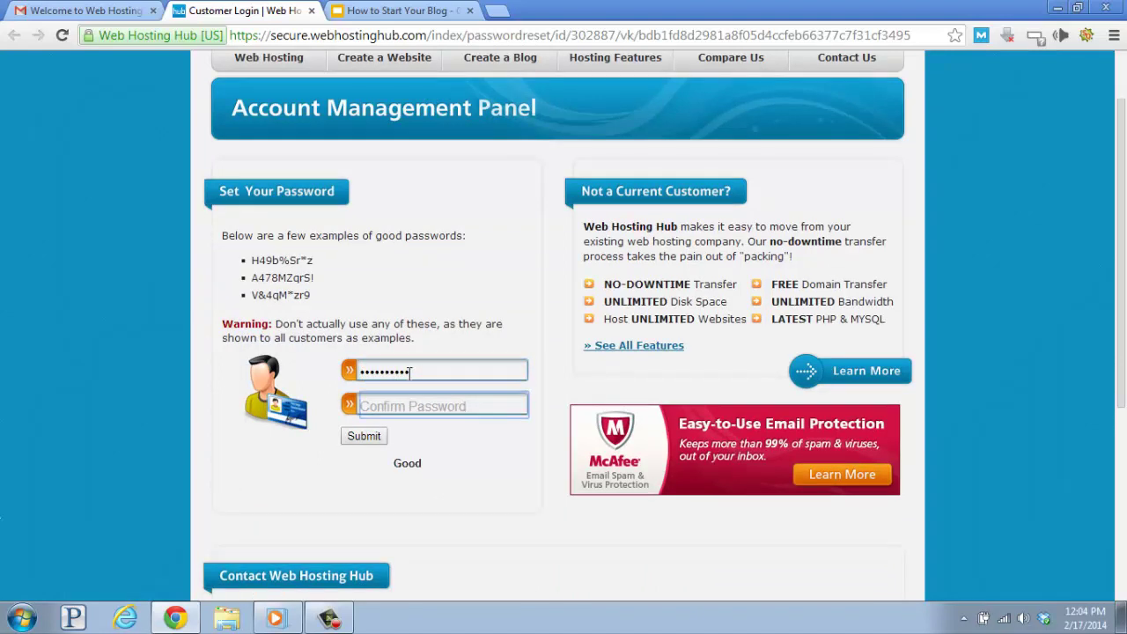
text(••••••••••)
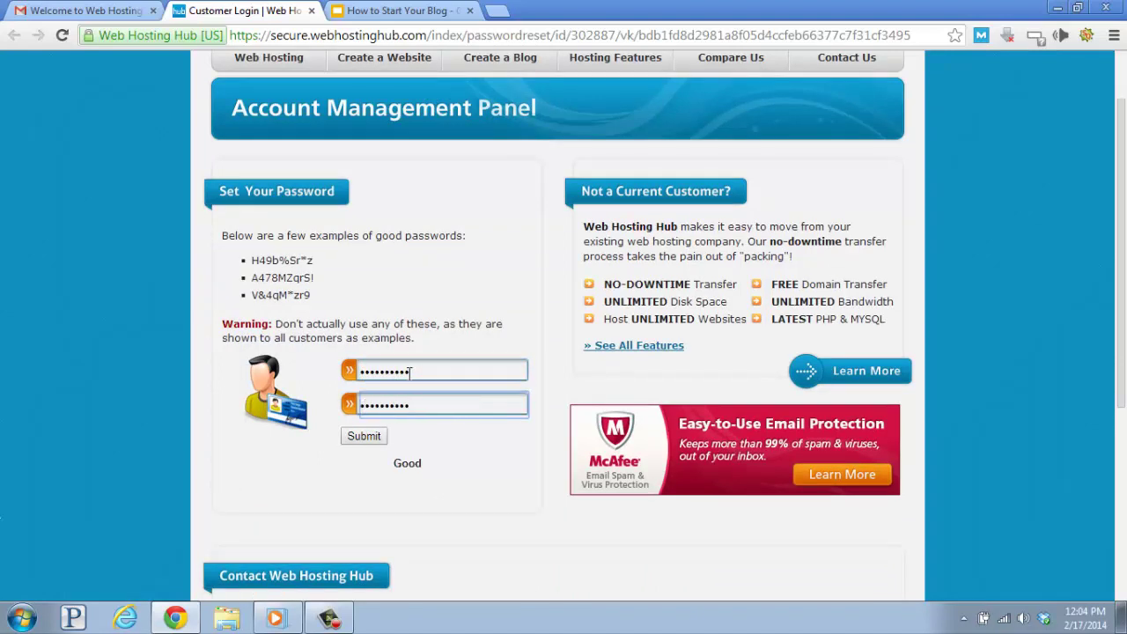
click(363, 444)
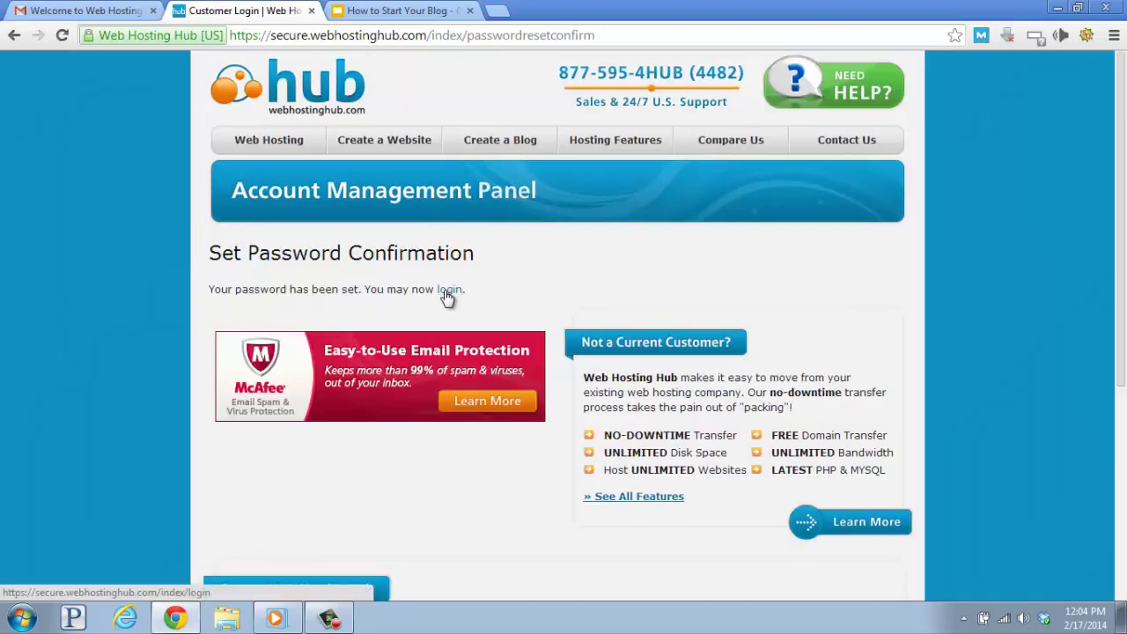
Log in to the Account Management Panel with the account e-mail and new password.
click(445, 292)
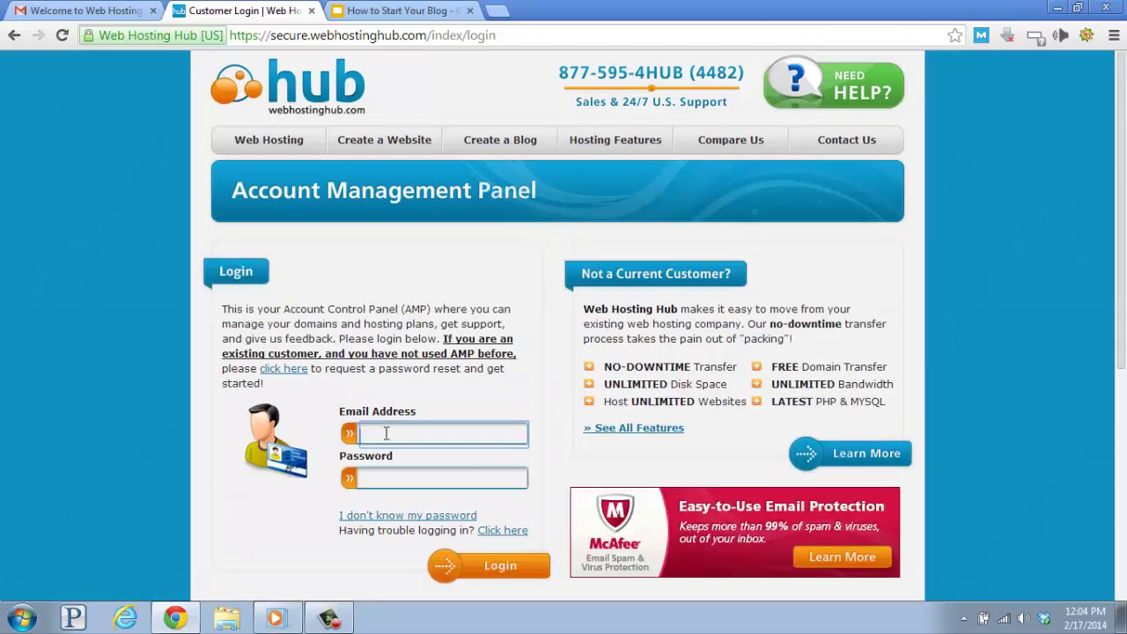
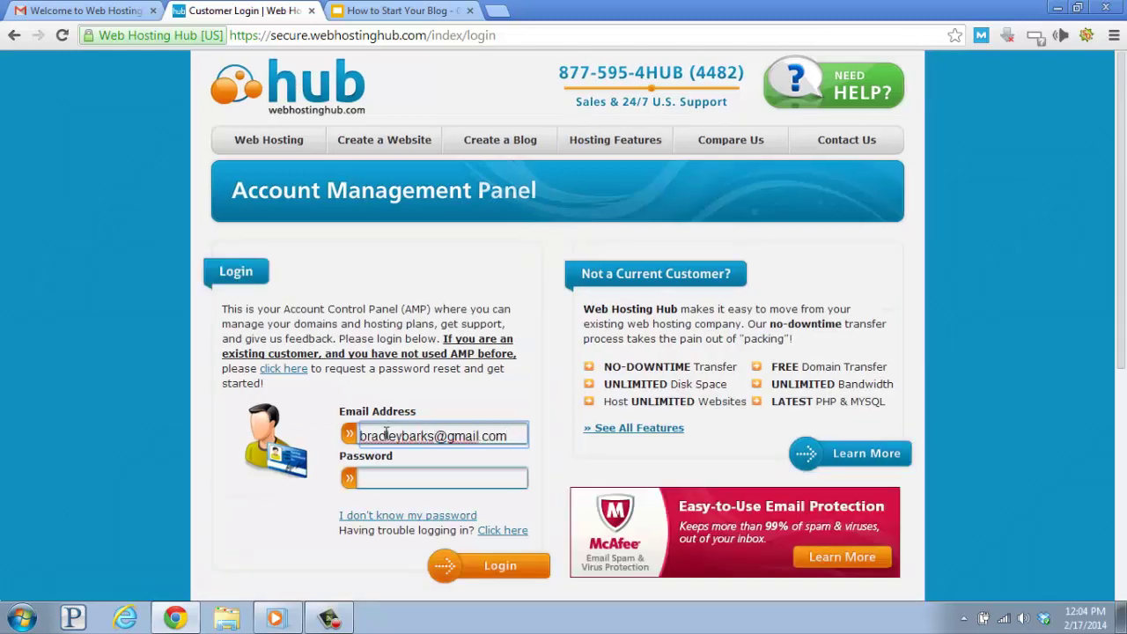
key(Tab)
text(••••••••••)
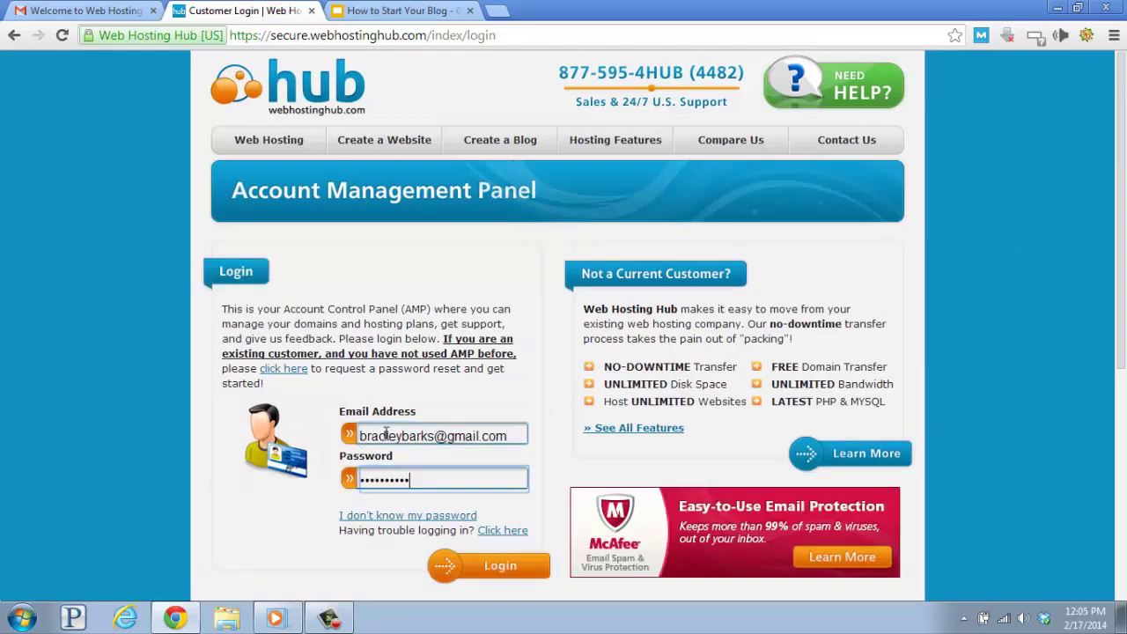
click(499, 571)
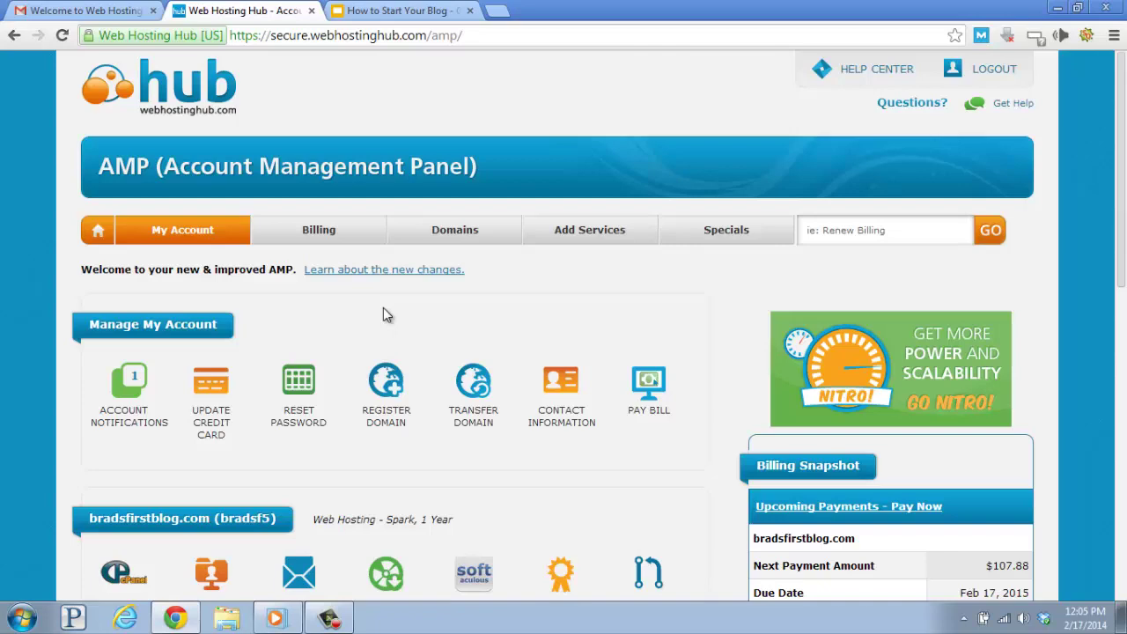
On the AMP dashboard, open the WordPress installer from Install Popular Software.
scroll(383, 308, down, 3)
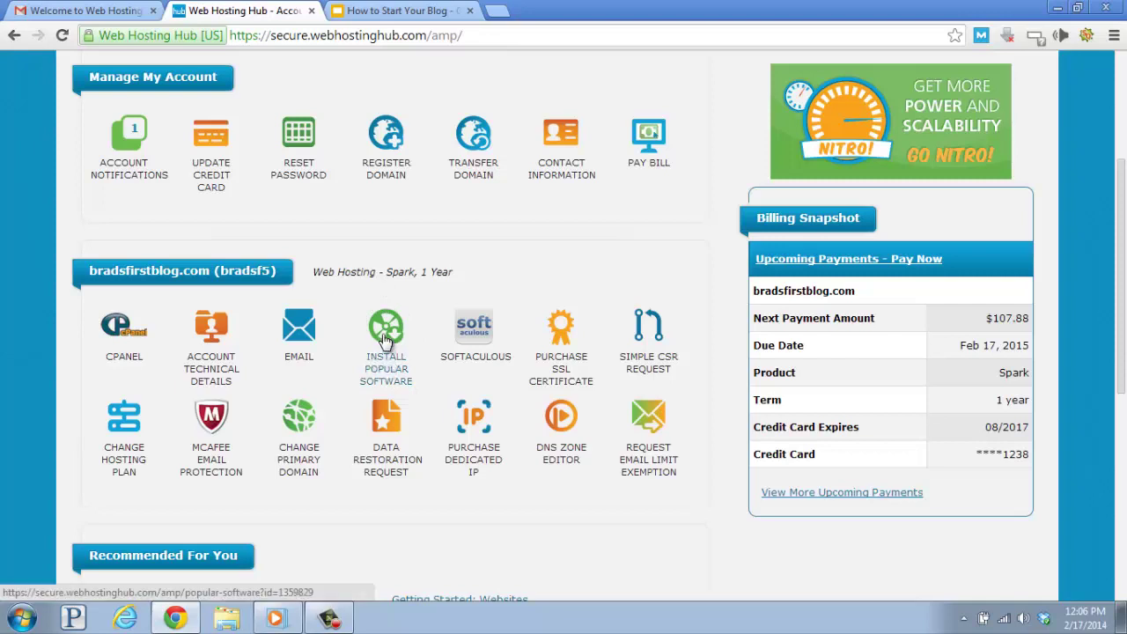
click(385, 339)
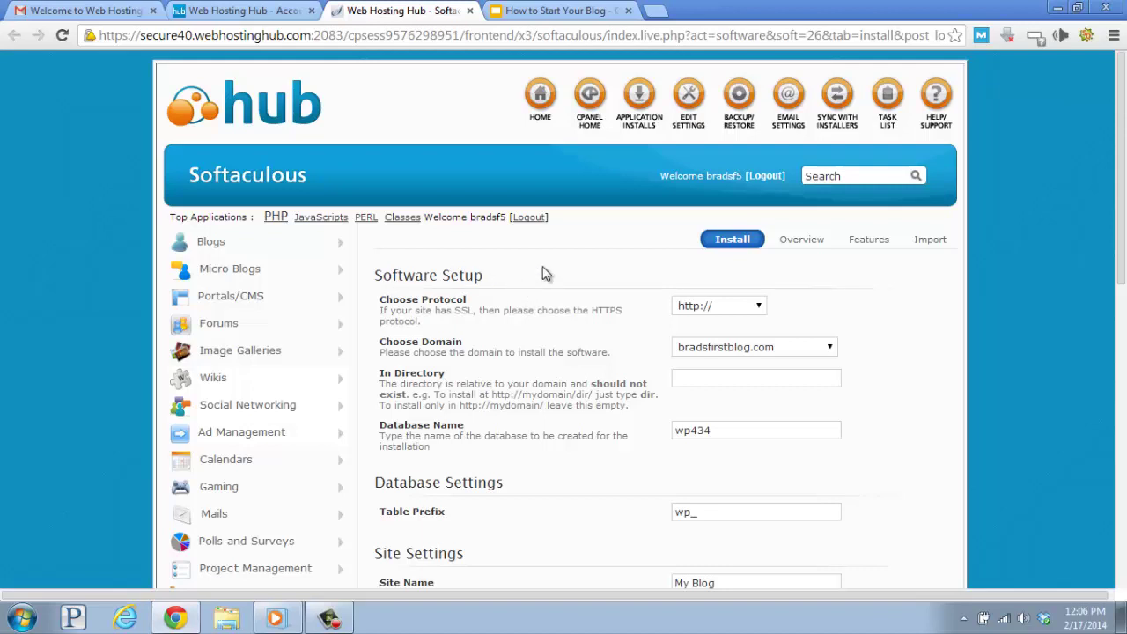
scroll(543, 266, down, 1)
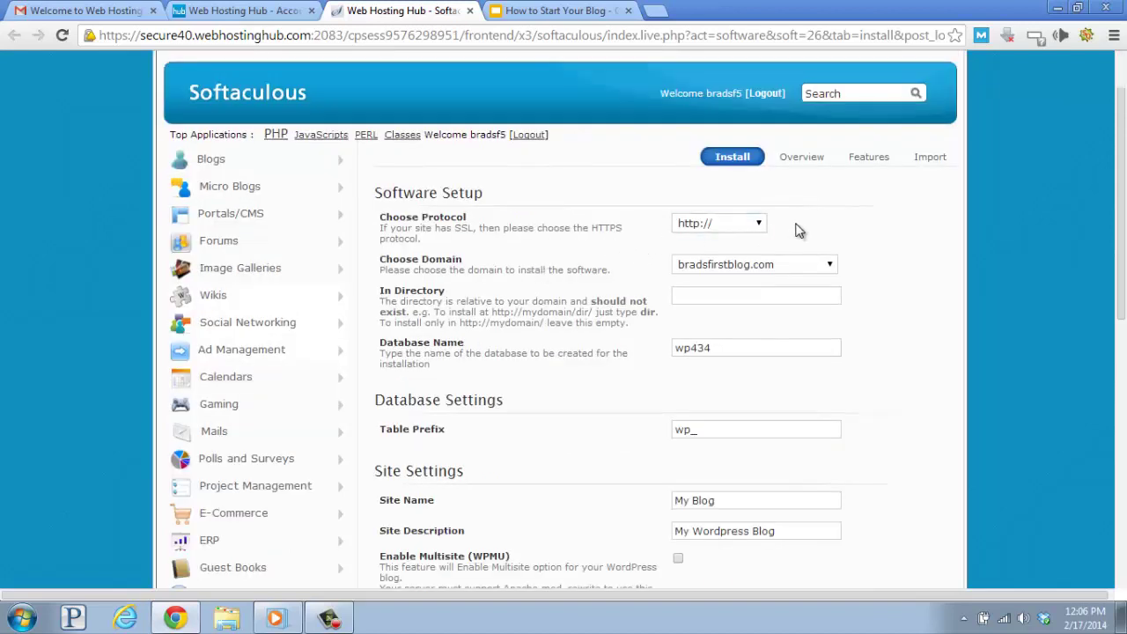
click(759, 223)
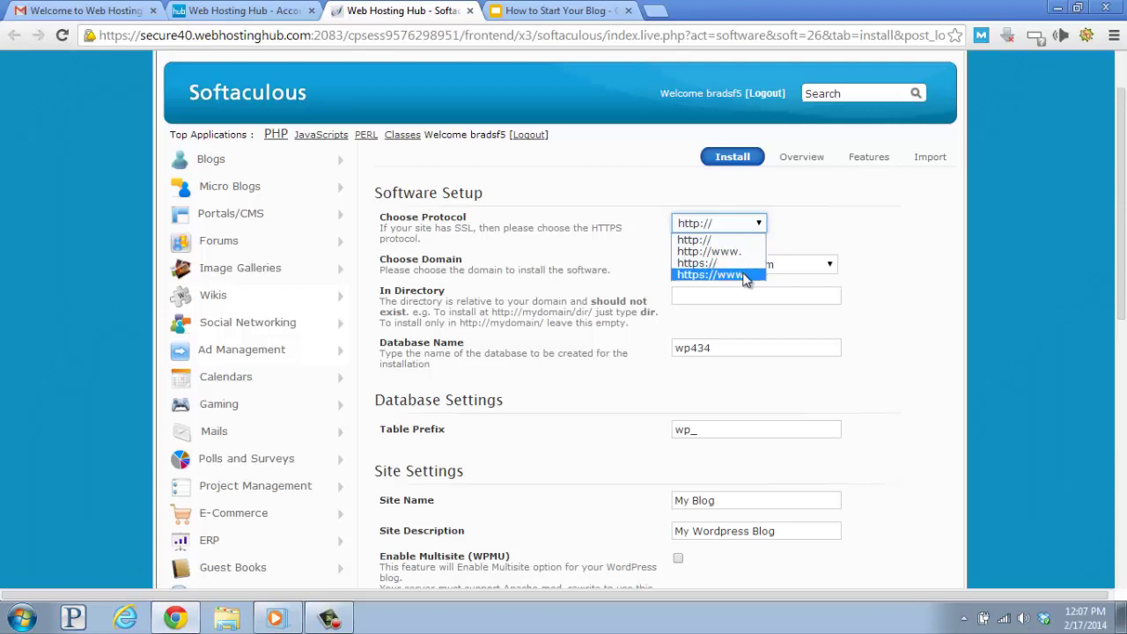
click(691, 240)
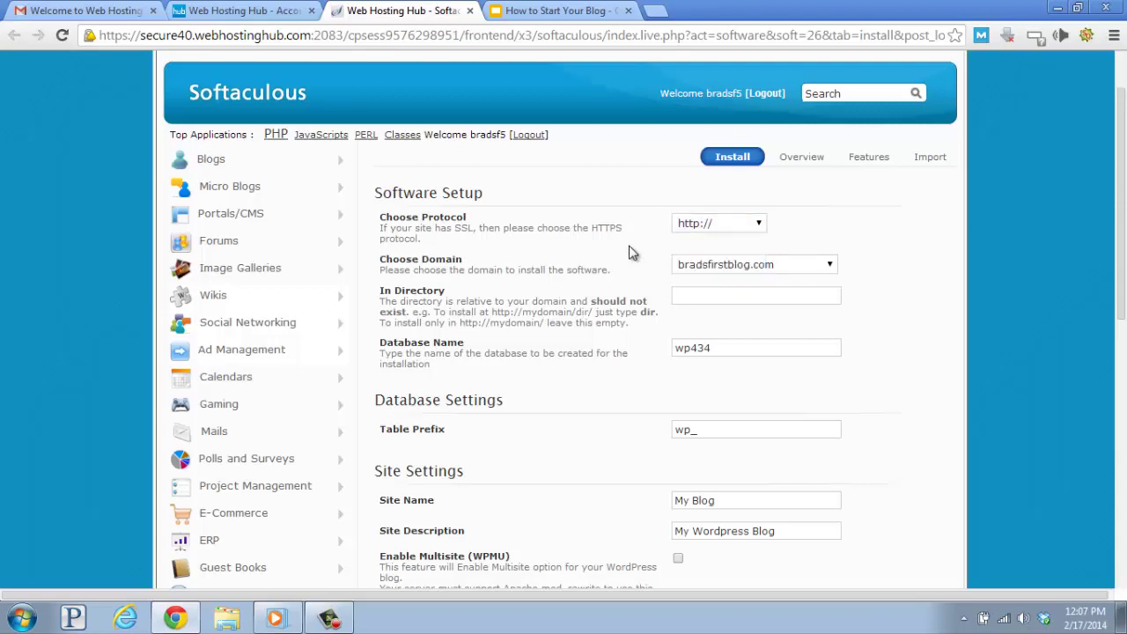
click(694, 225)
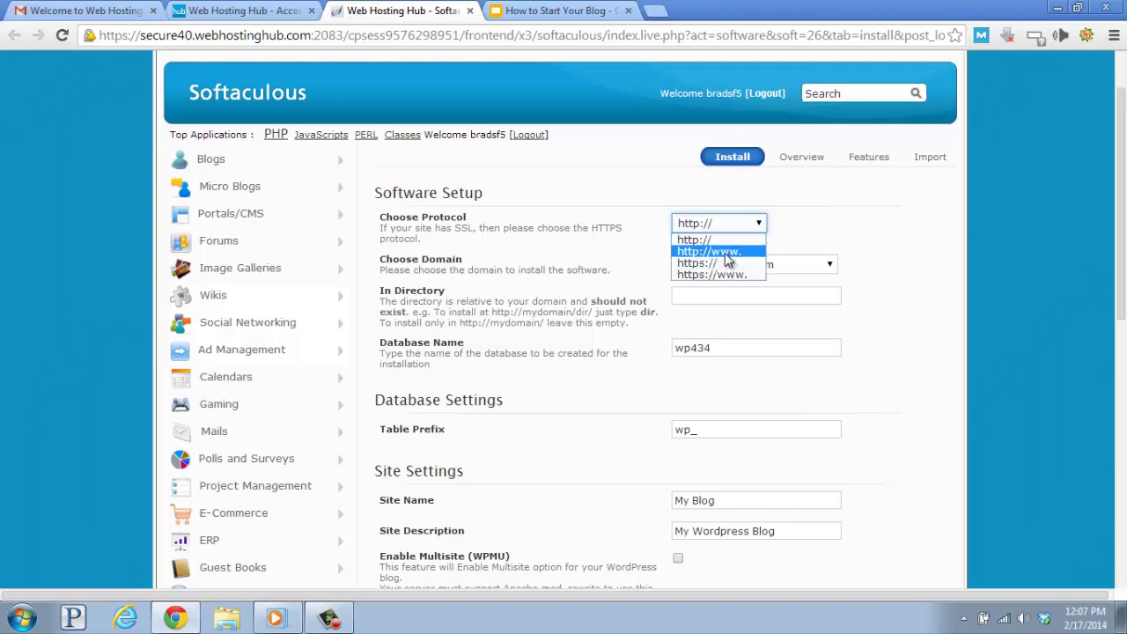
click(726, 253)
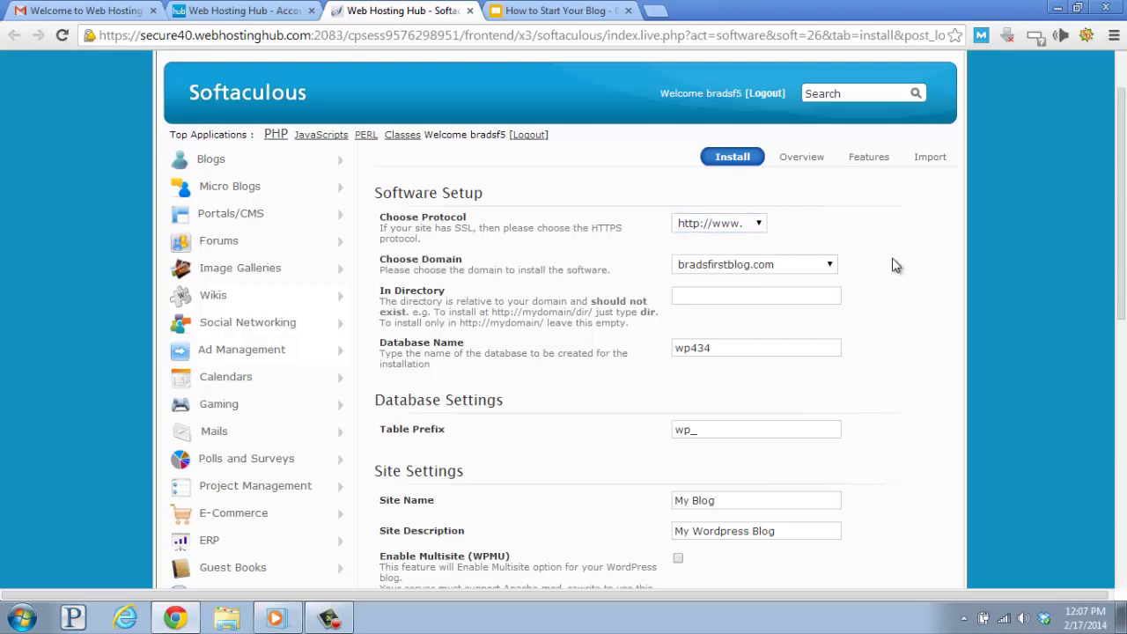
click(824, 267)
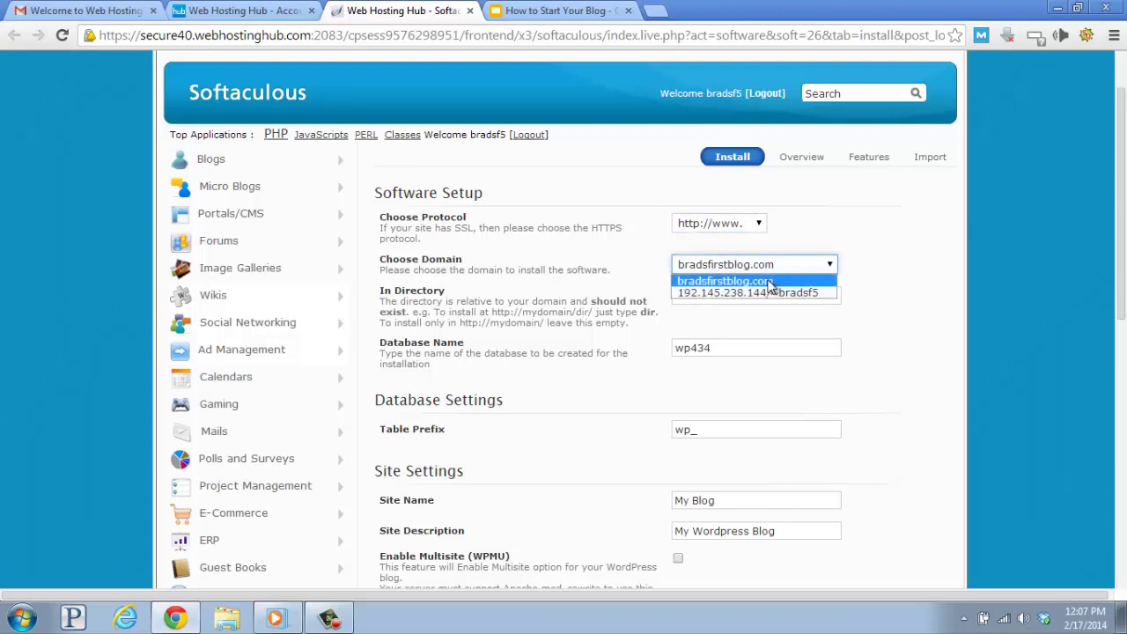
click(769, 282)
Replace 'My Blog' with 'Brad's First Blog' and the description with 'My 1st Blog Where I Talk About My Life'.
scroll(514, 274, down, 1)
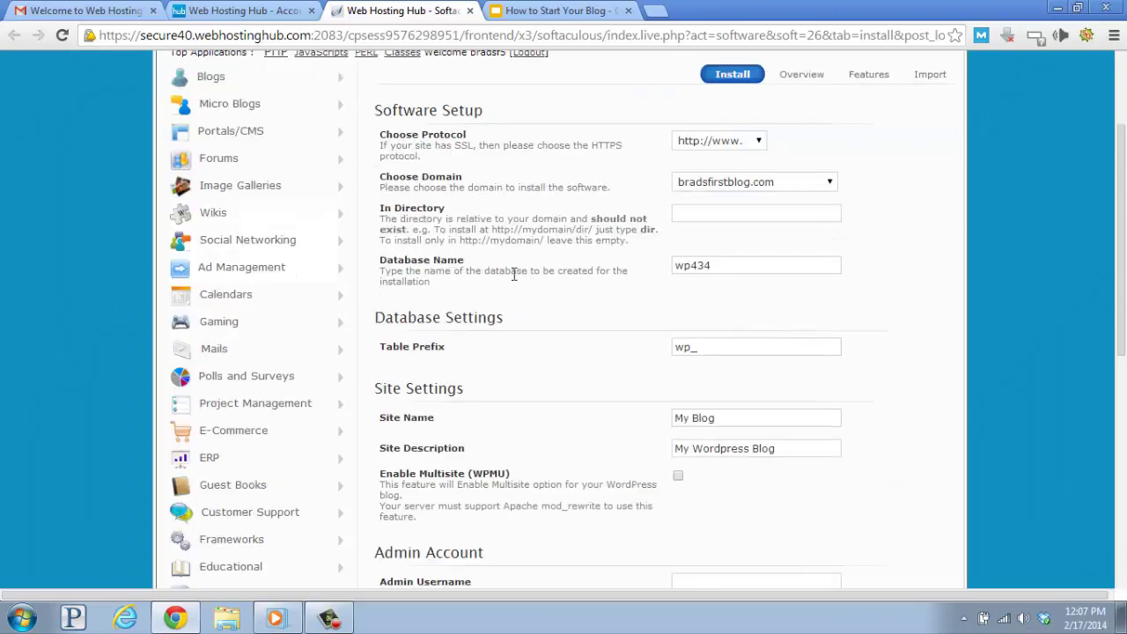
click(700, 270)
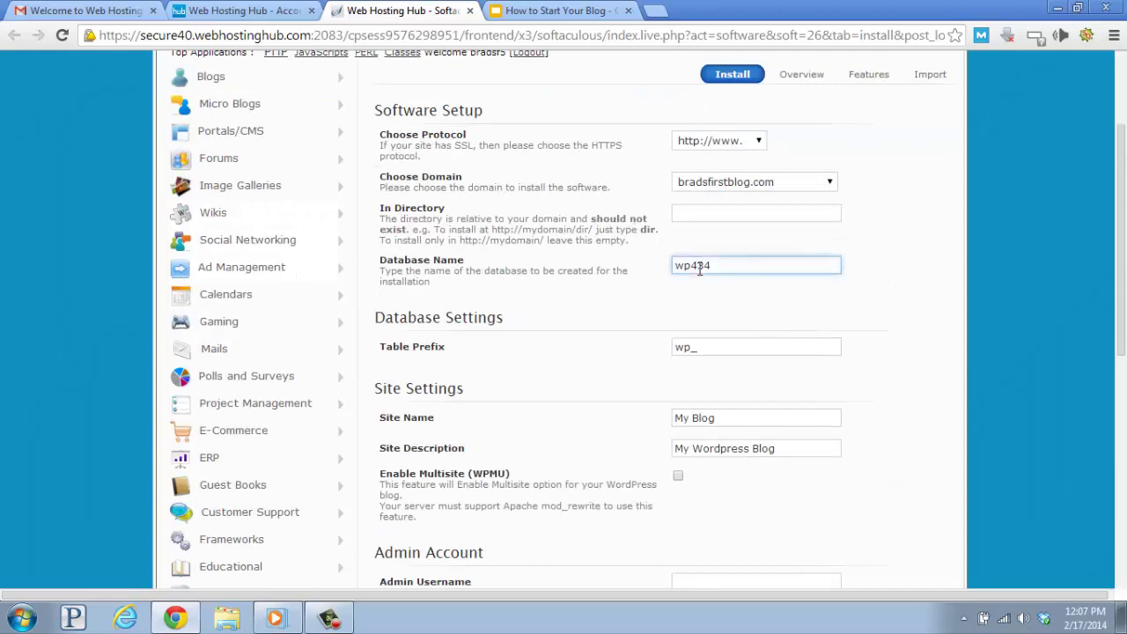
scroll(638, 361, down, 1)
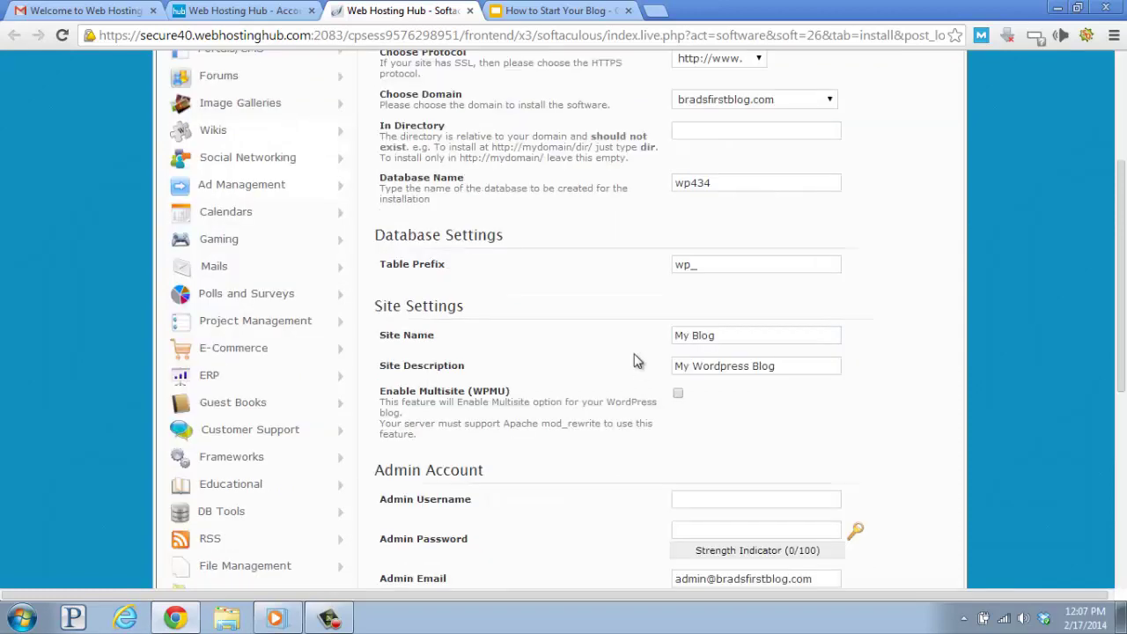
scroll(638, 361, down, 1)
click(735, 253)
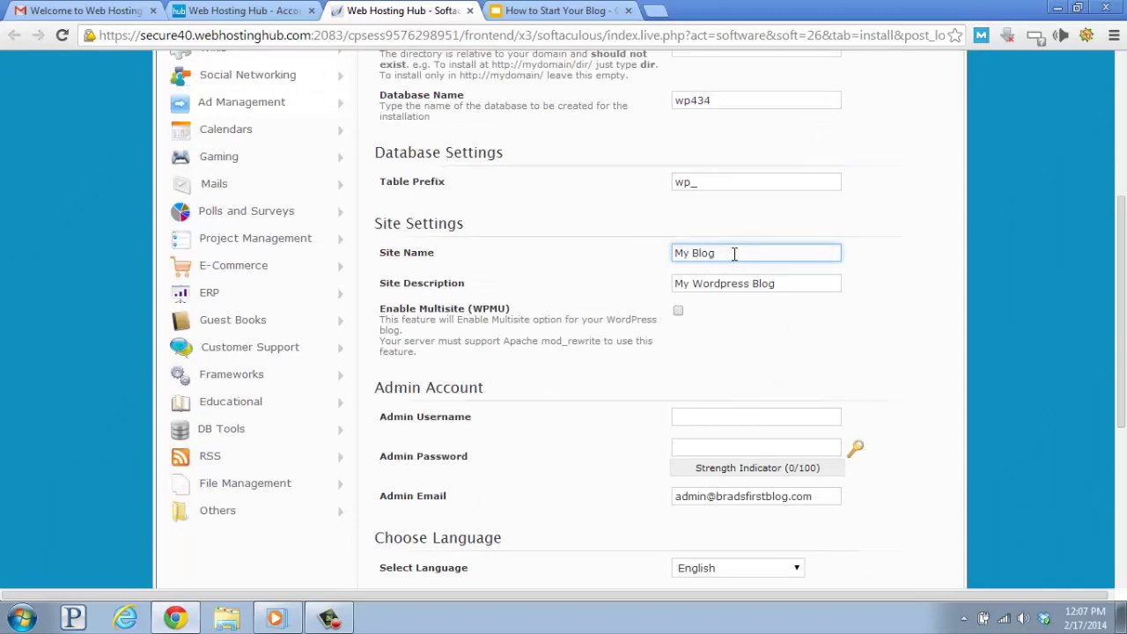
drag(735, 253, 670, 255)
text(Brad's First Blog)
drag(792, 283, 643, 293)
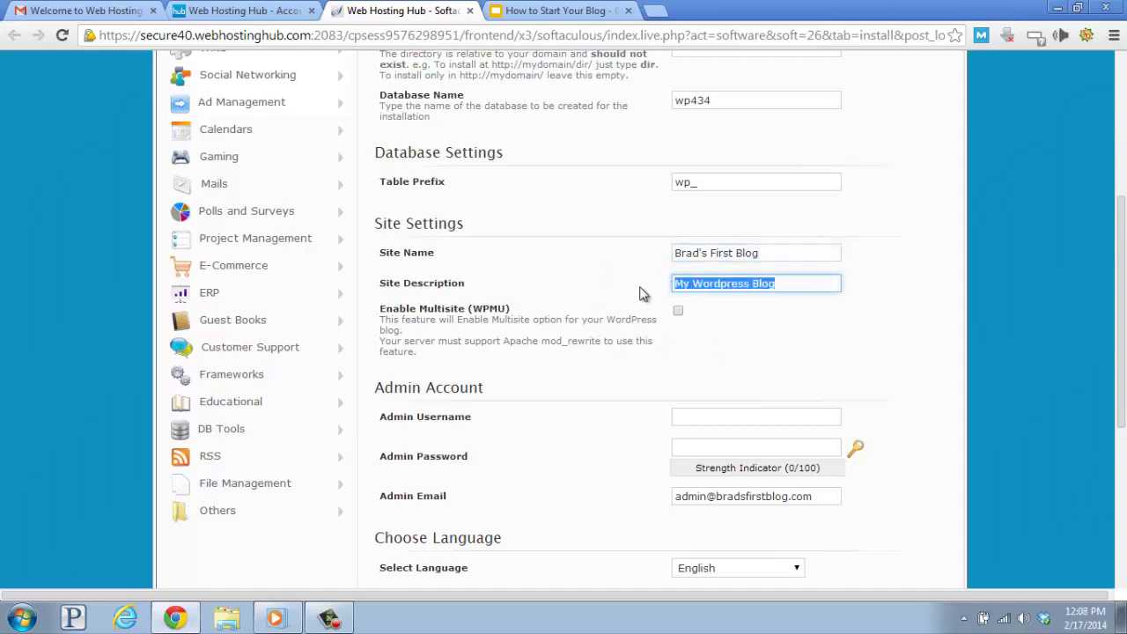
text(My 1st Bl)
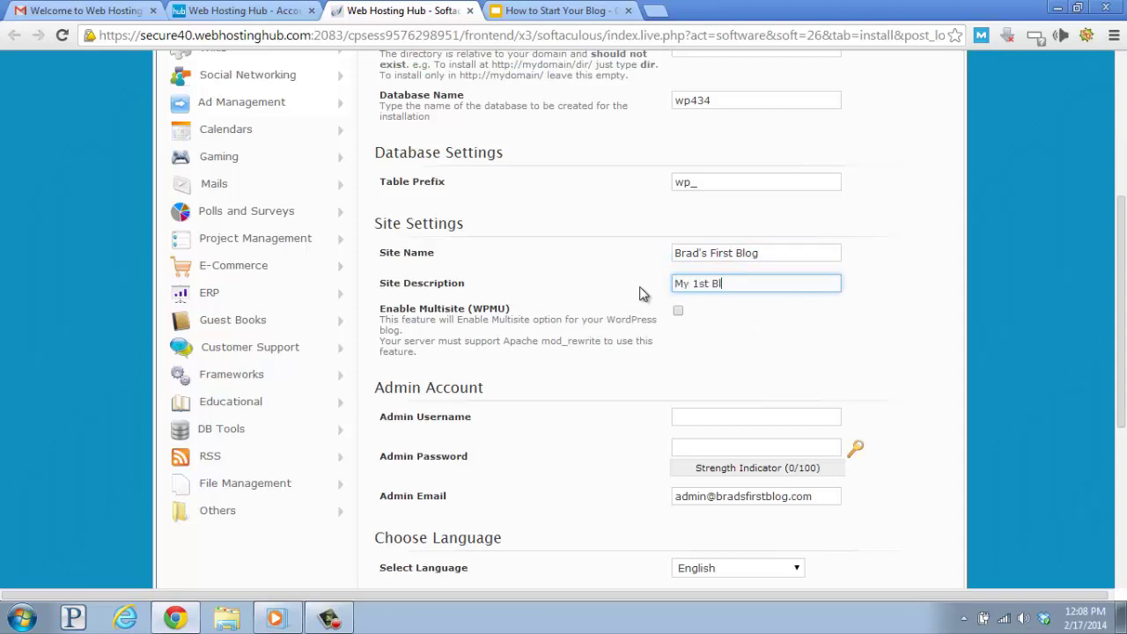
text(og Where I Talk About )
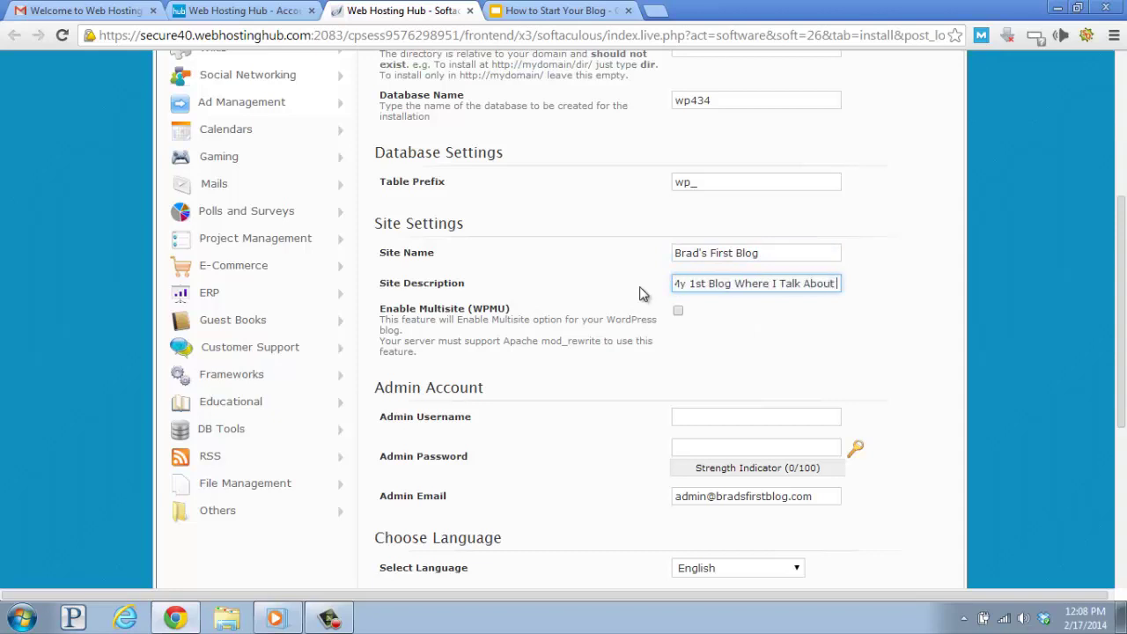
text(My Life)
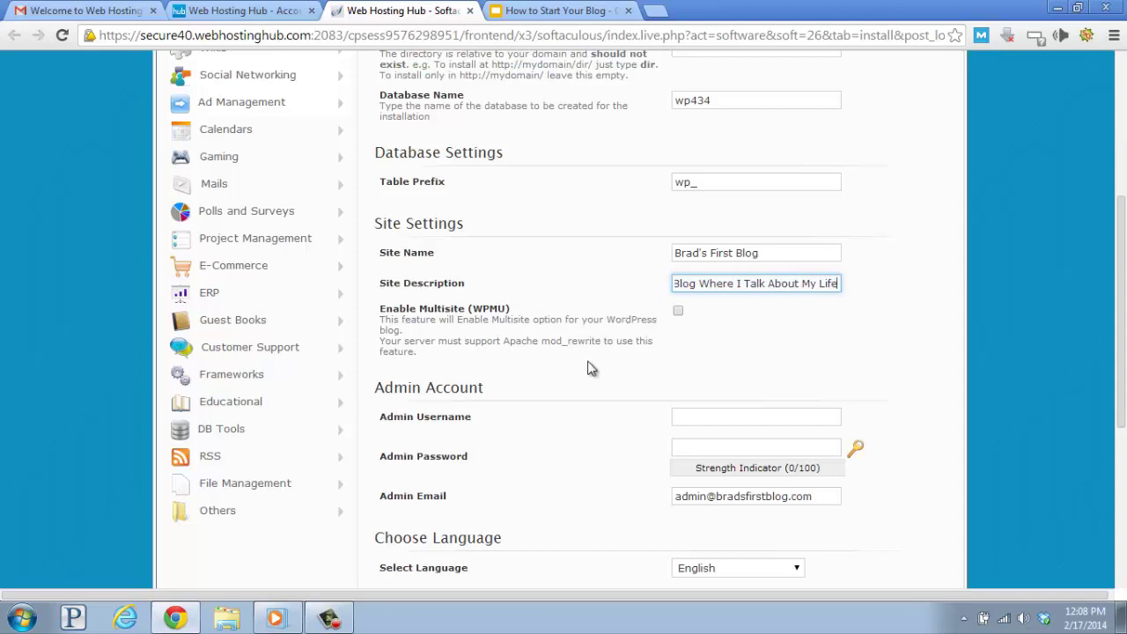
scroll(591, 368, down, 2)
Enter the admin username, paste a strong password, and replace the default admin e-mail with the owner's address.
click(685, 252)
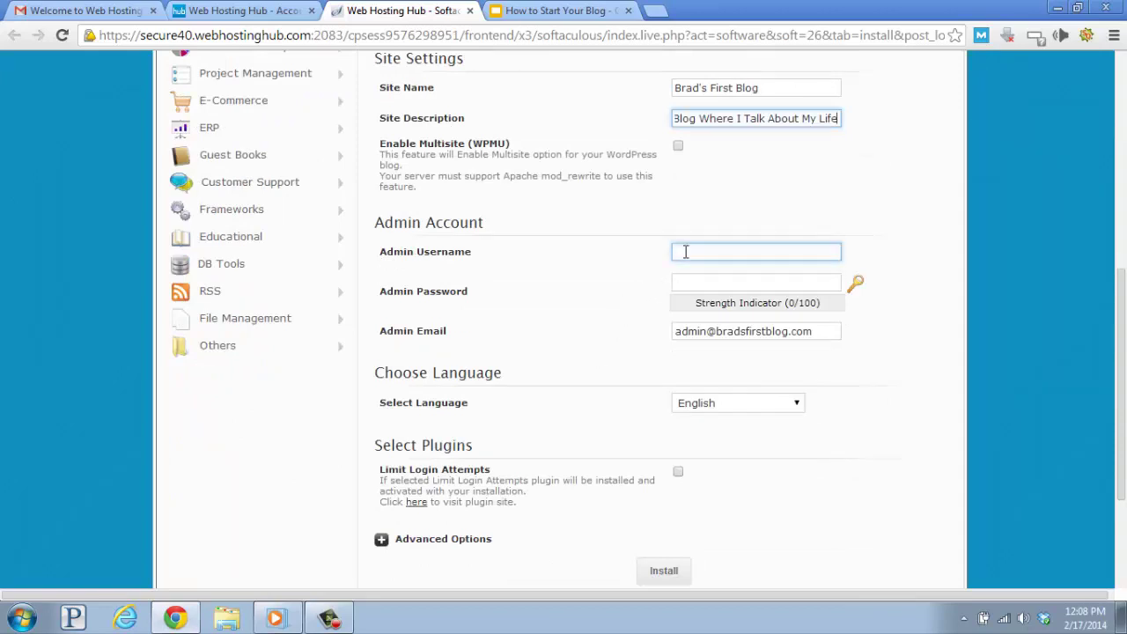
text(brad)
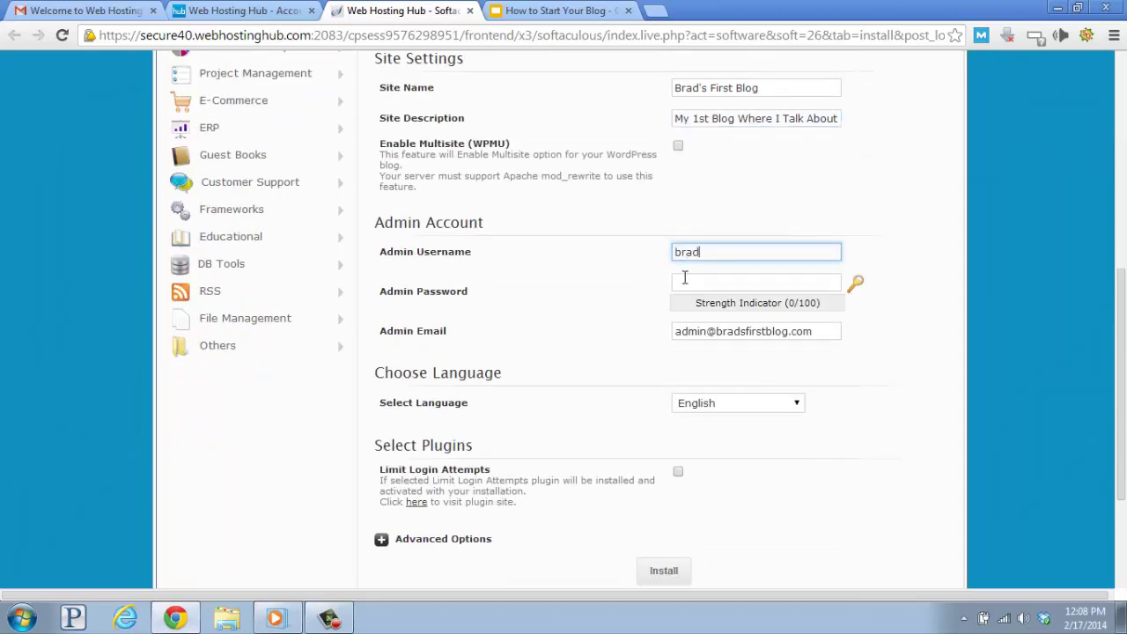
click(686, 278)
key(ctrl+v)
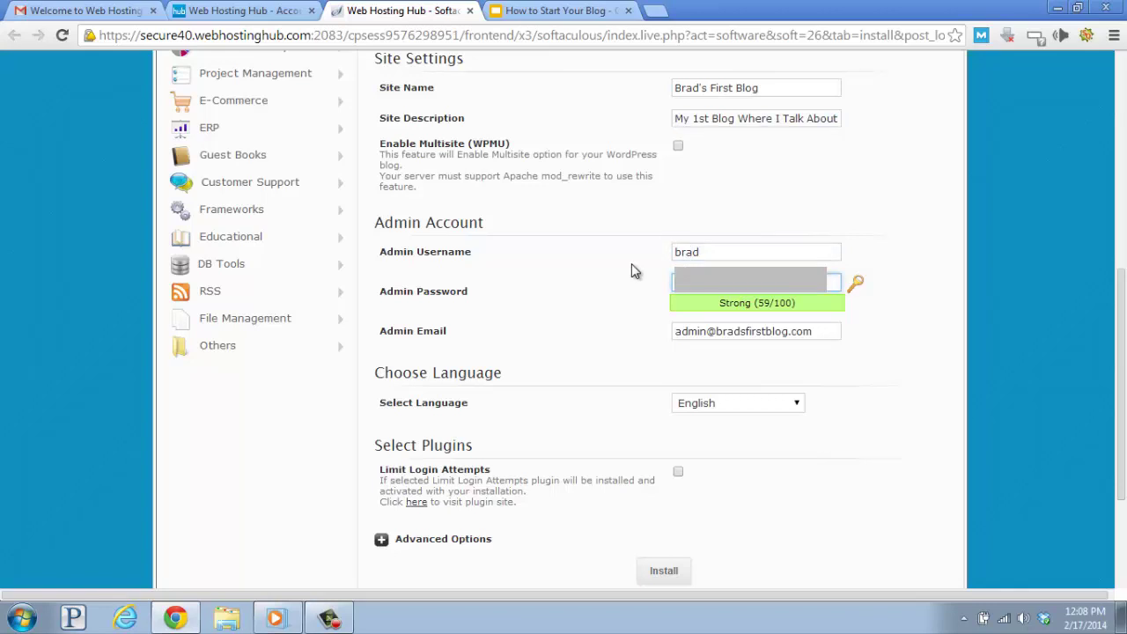
drag(819, 332, 511, 312)
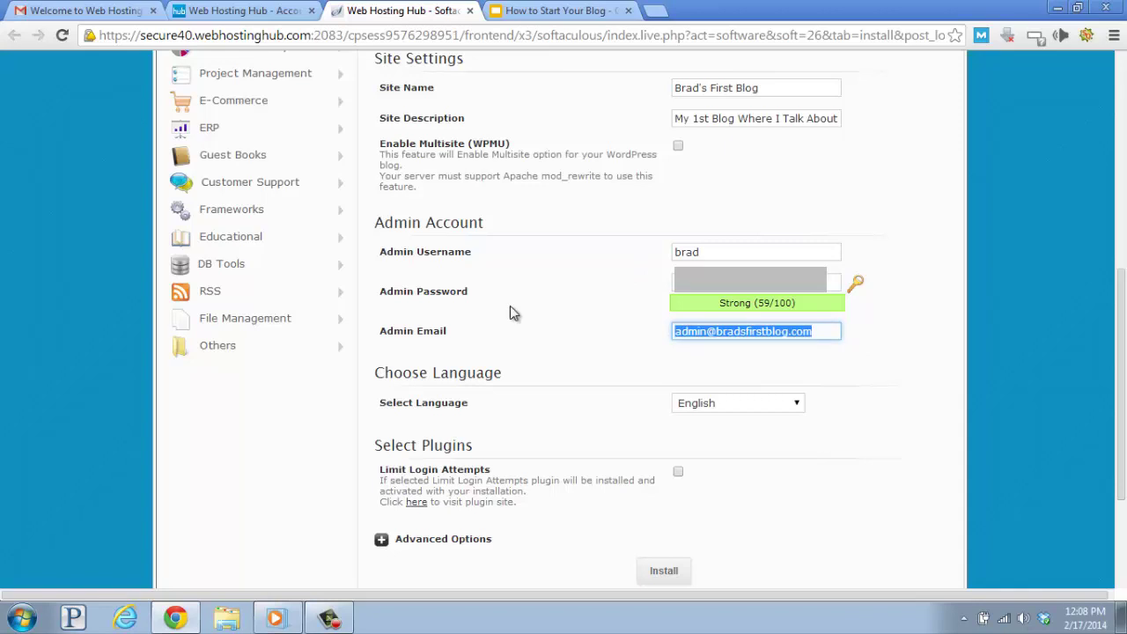
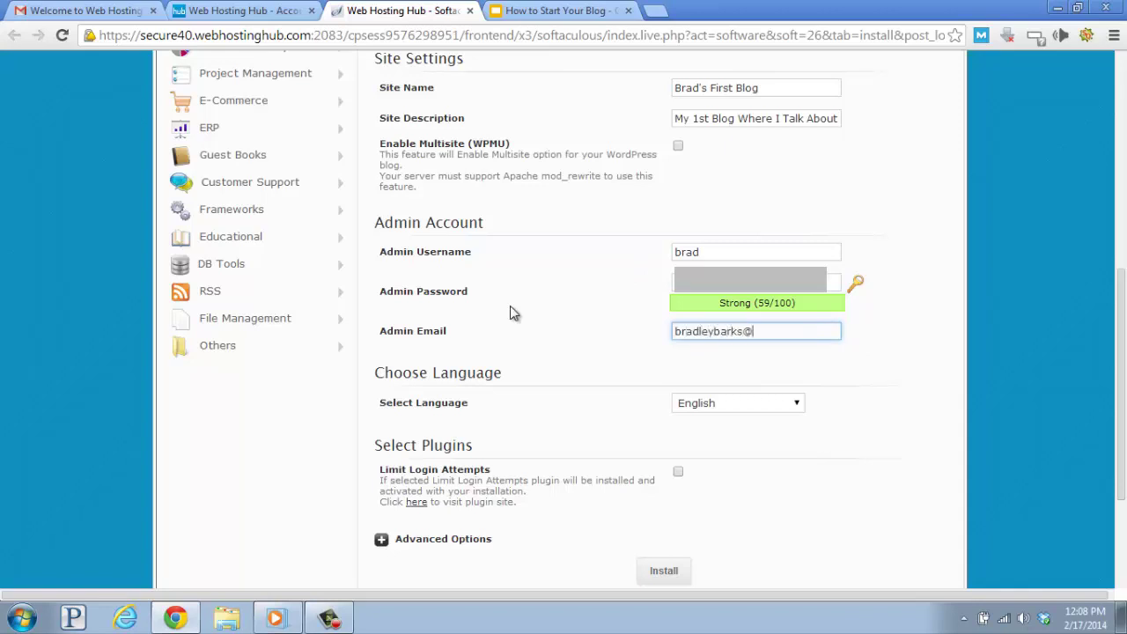
Copy the admin e-mail into the 'Email installation details to' field.
scroll(516, 300, down, 1)
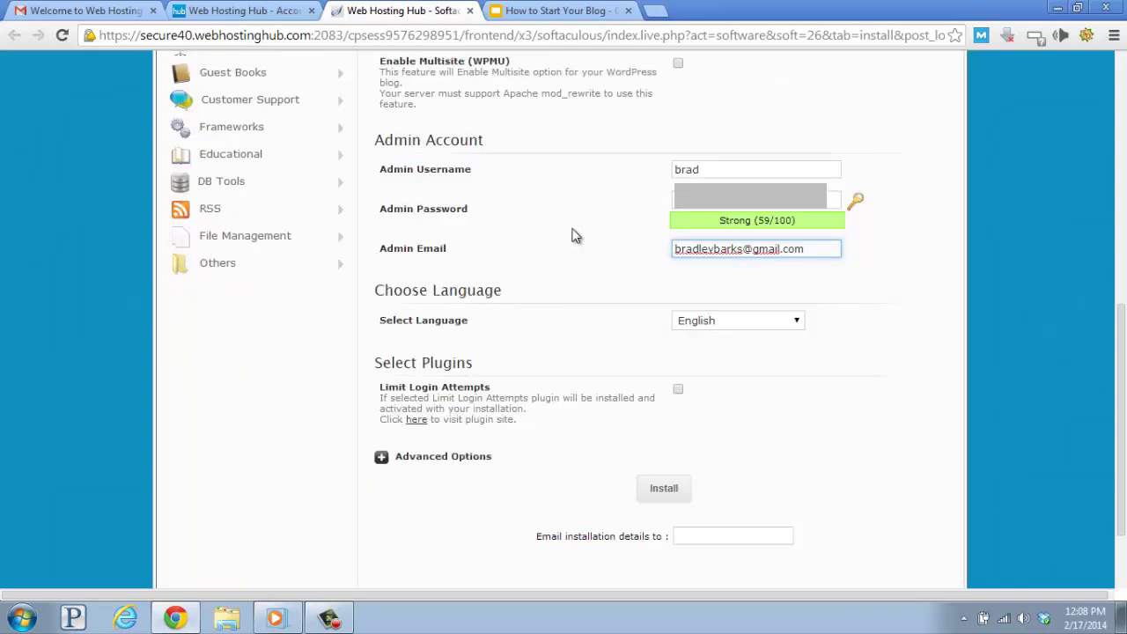
triple_click(768, 249)
key(ctrl+c)
drag(536, 536, 669, 539)
click(690, 534)
key(ctrl+v)
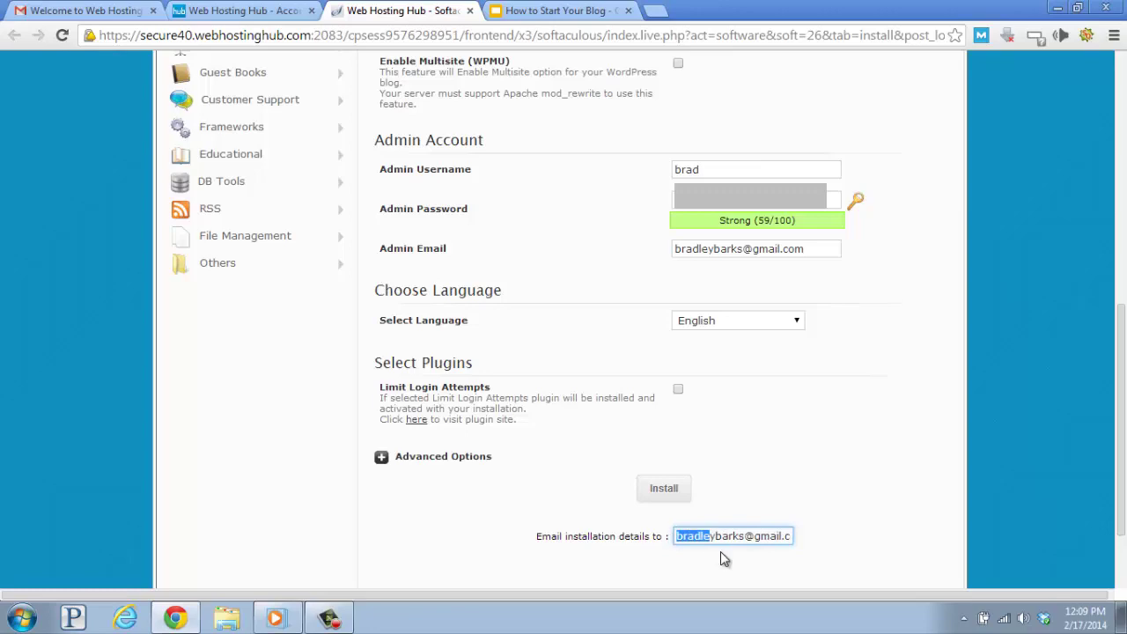
click(722, 552)
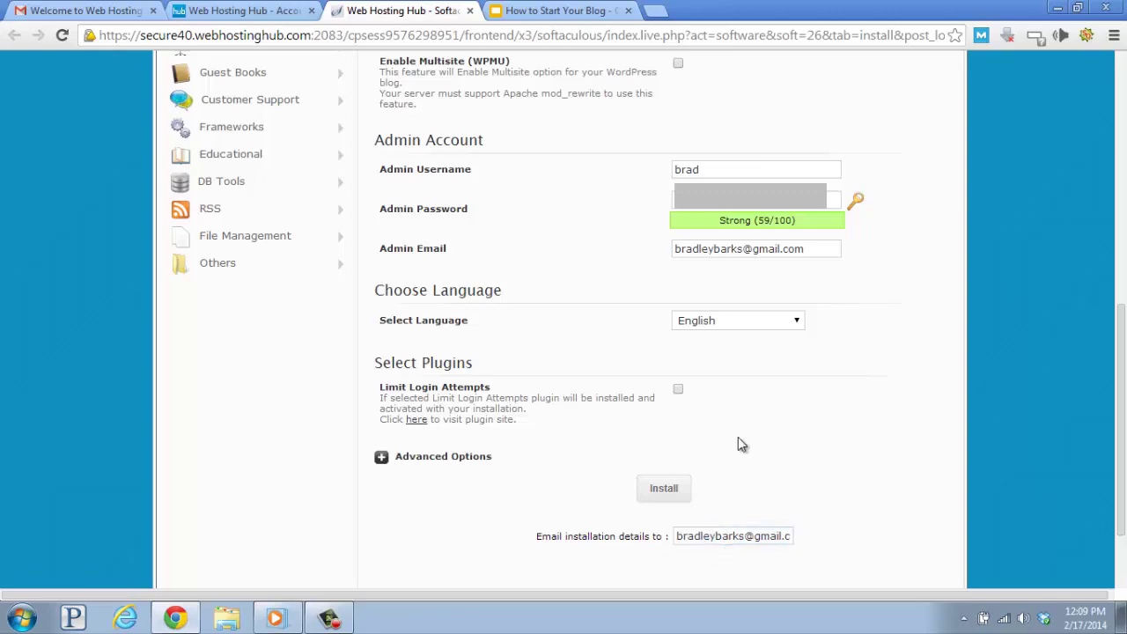
Run the WordPress install for bradsfirstblog.com with the entered settings.
click(666, 492)
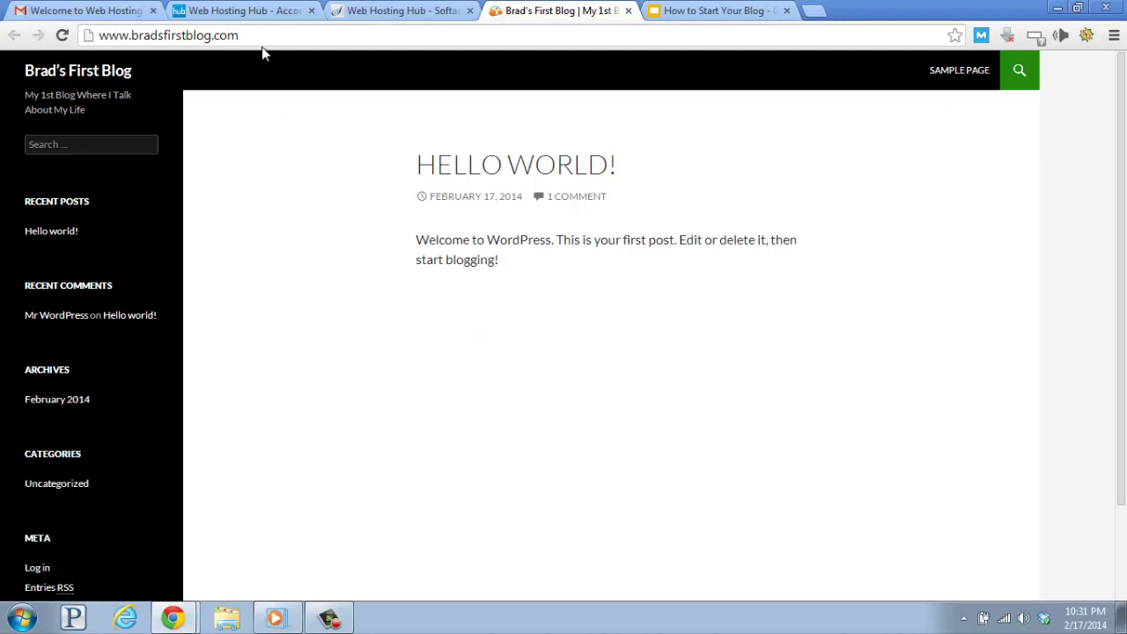
Go to bradsfirstblog.com/wp-admin and log in with the admin username and password.
click(282, 36)
click(283, 37)
text(/wp-admin)
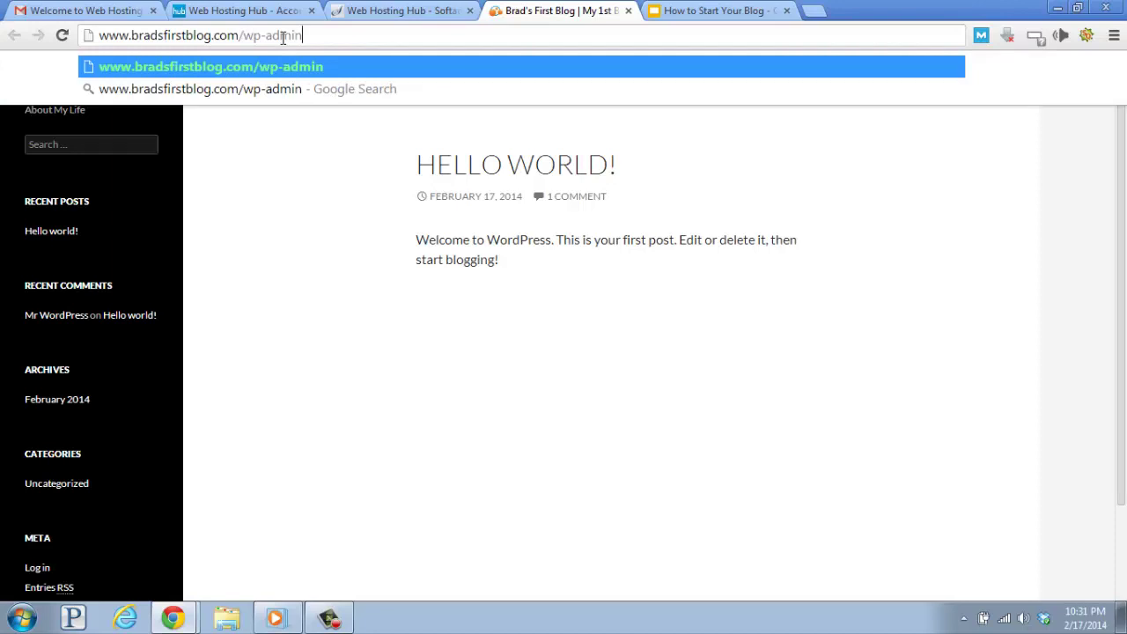
key(Return)
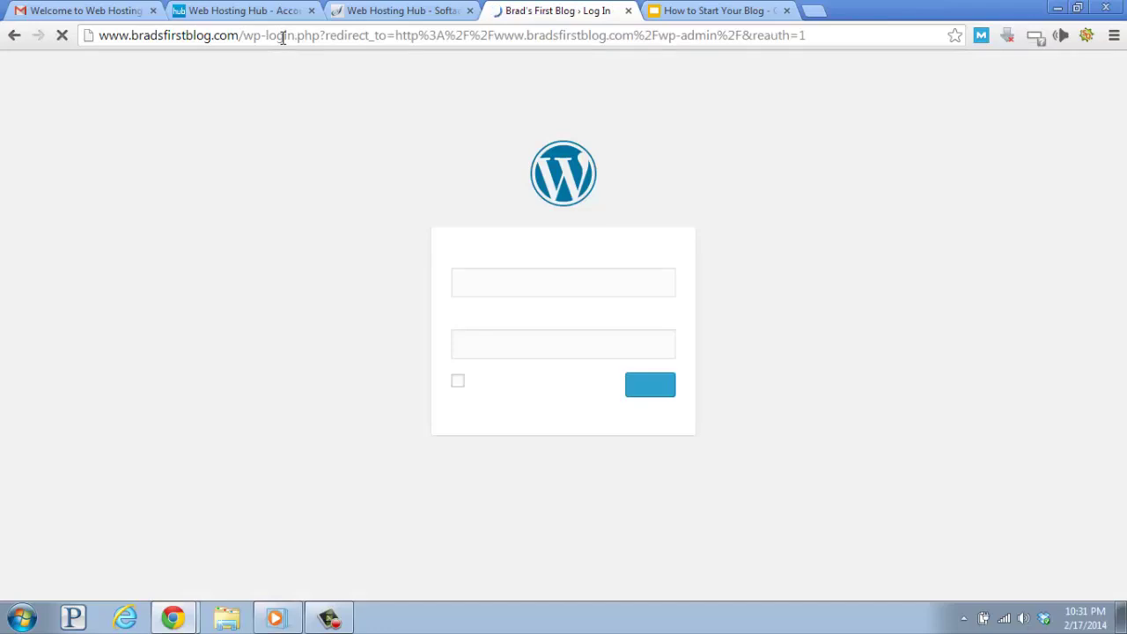
text(brad)
key(Tab)
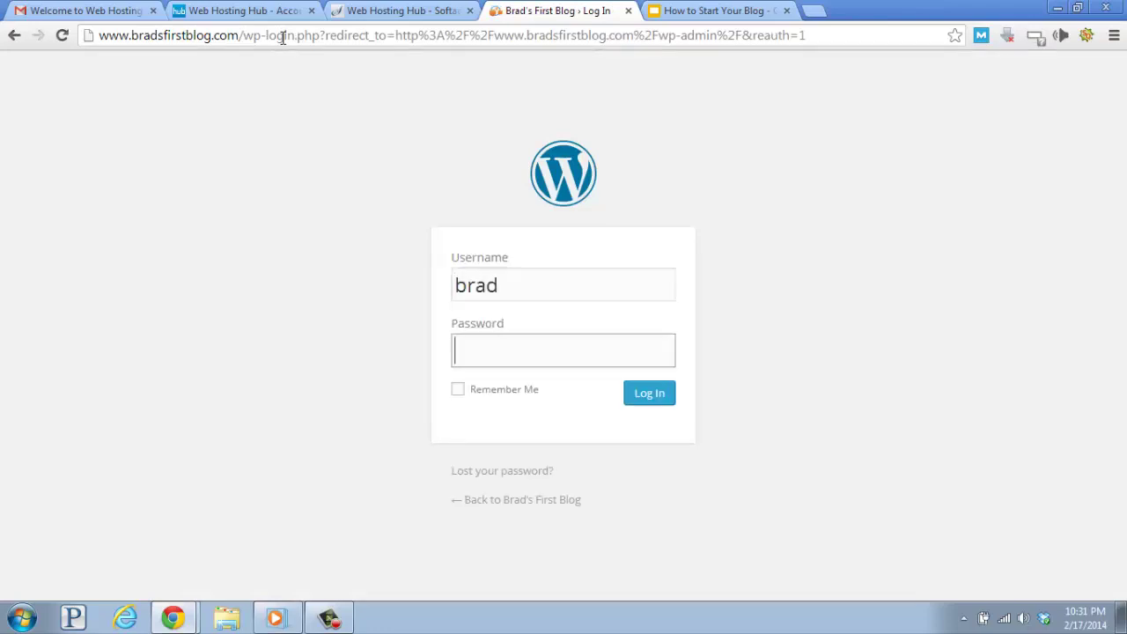
text(**********)
key(Return)
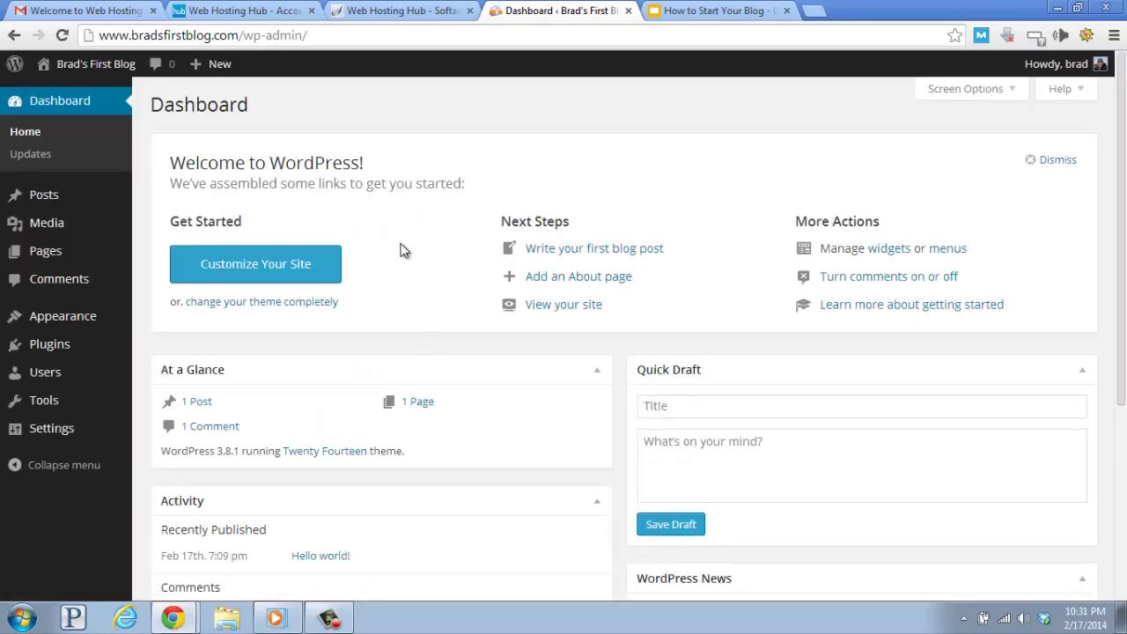
drag(151, 108, 259, 108)
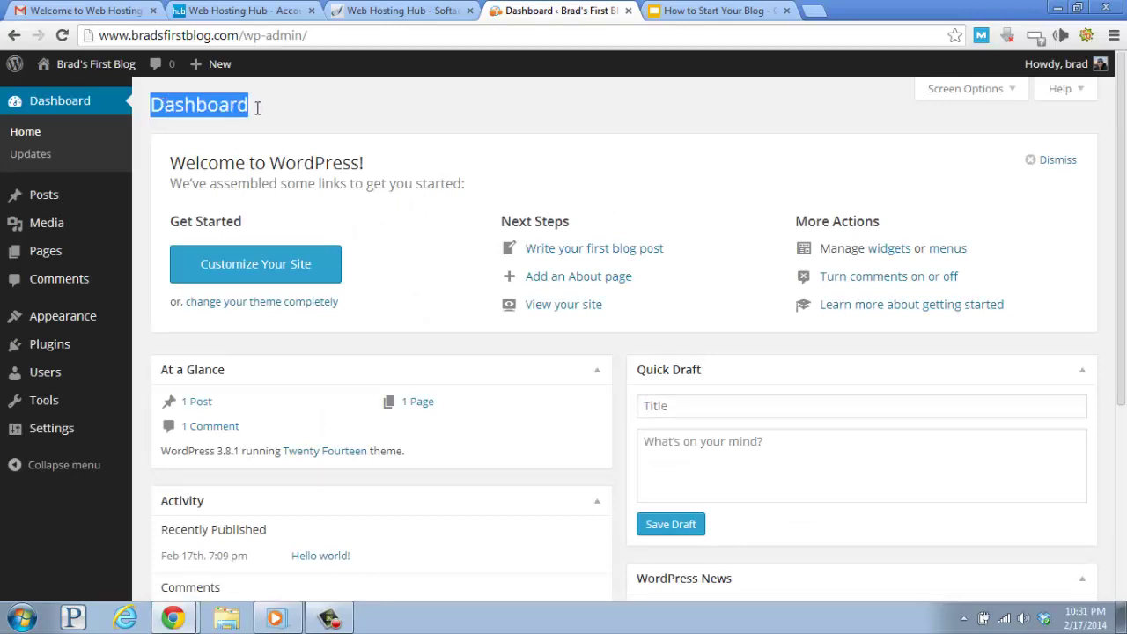
click(379, 109)
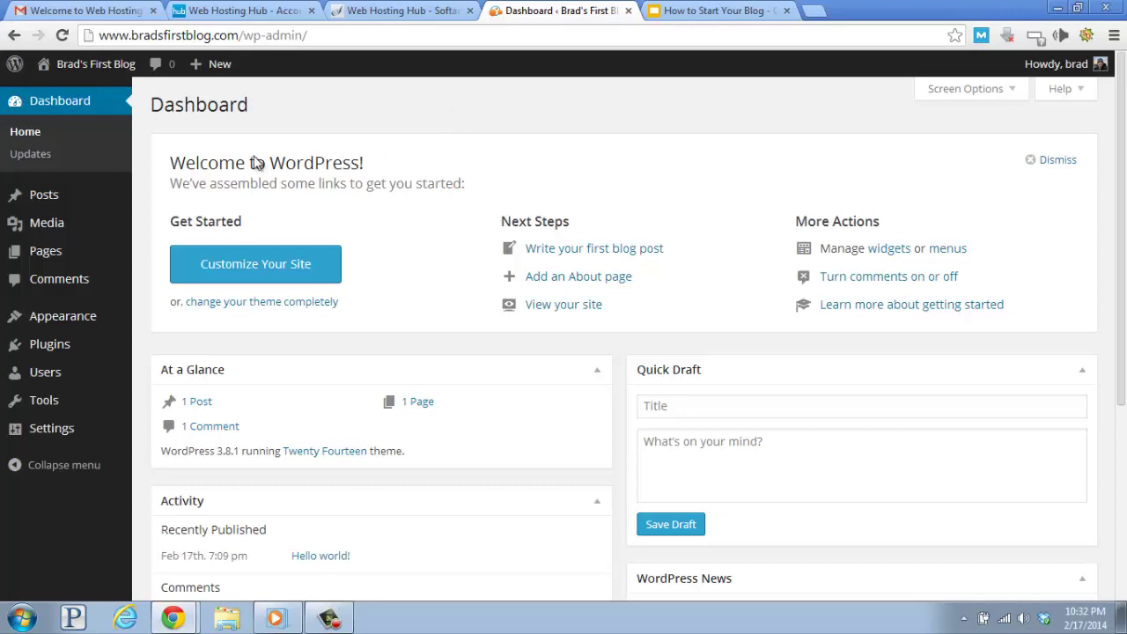
mouse_move(18, 205)
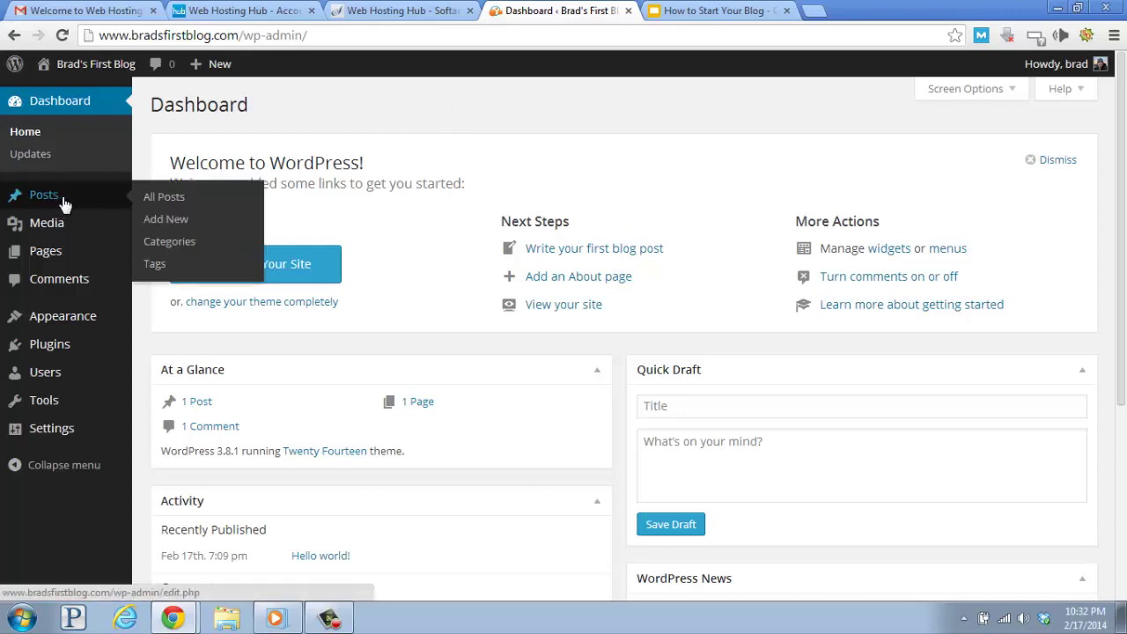
Start a new post titled 'Hey, this is my first blog post!' and type the traveling welcome paragraph.
click(166, 226)
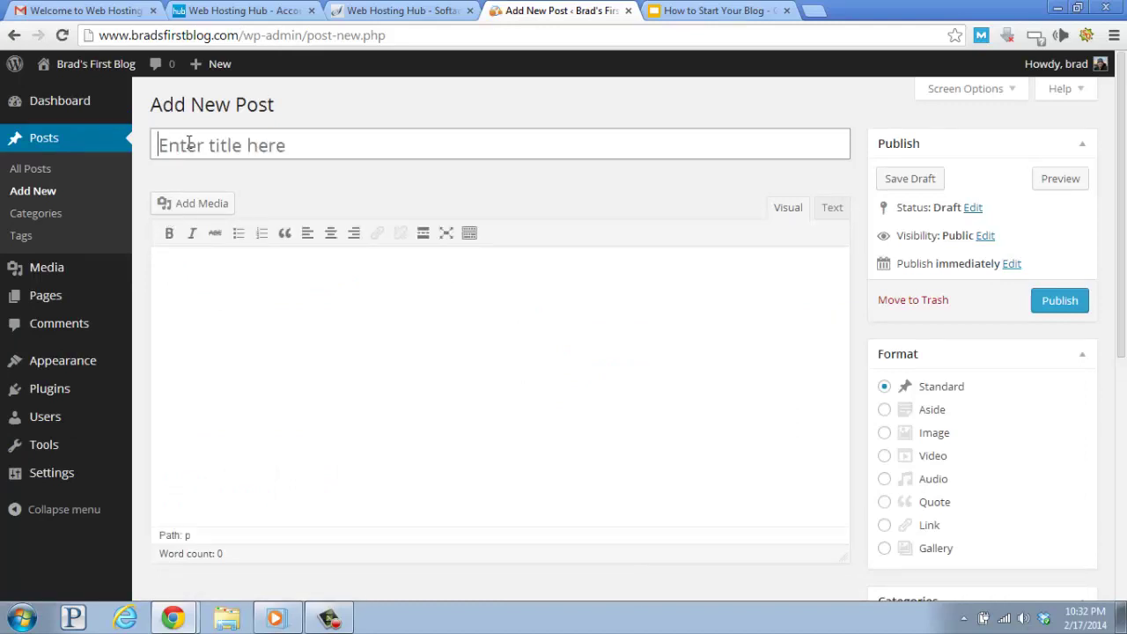
click(223, 146)
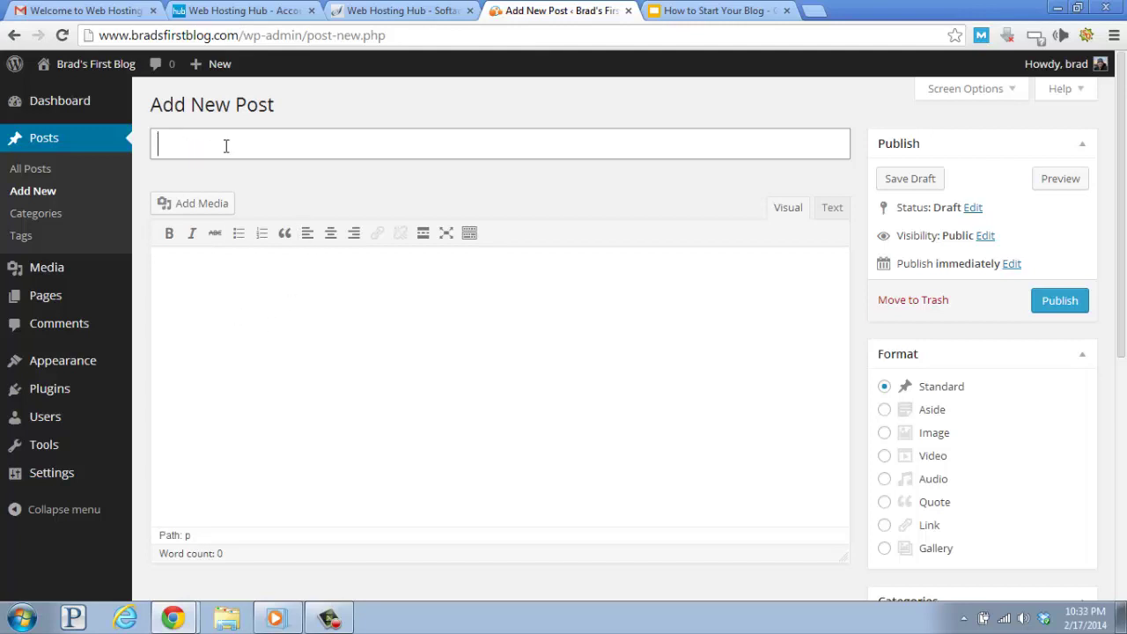
text(Hey, this is my first blog post!)
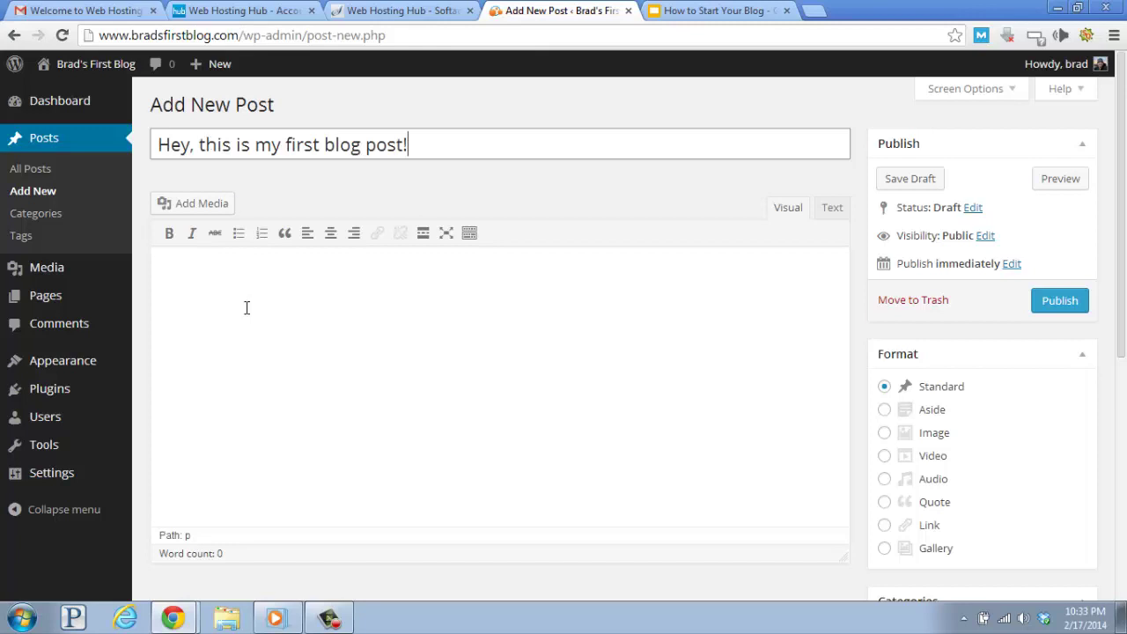
click(247, 307)
text(Hello and )
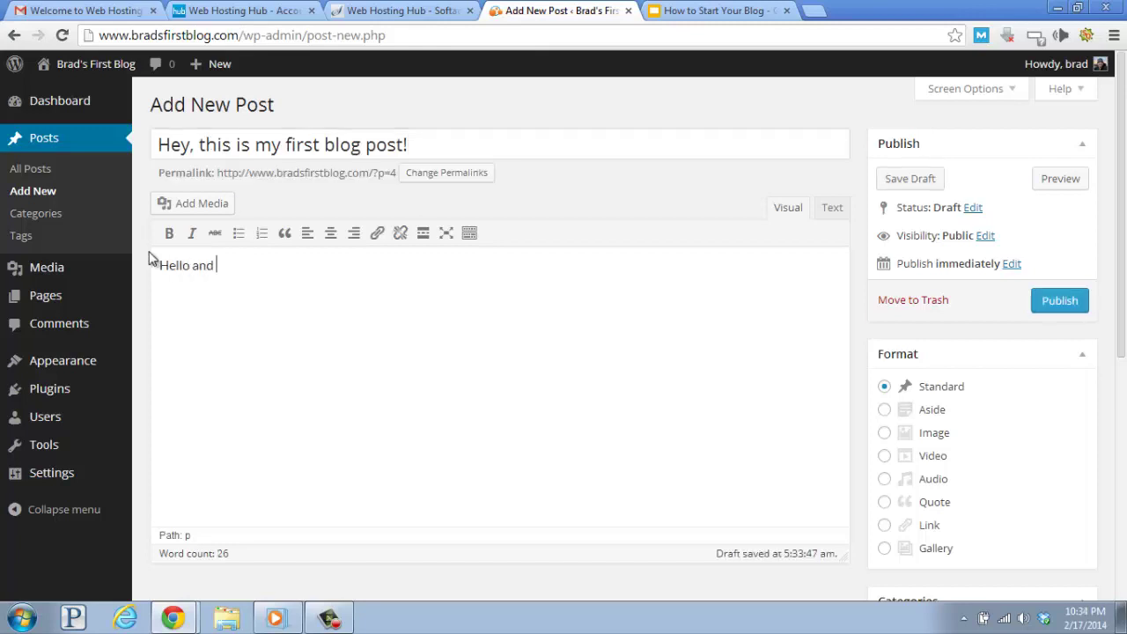
text(welcome to my )
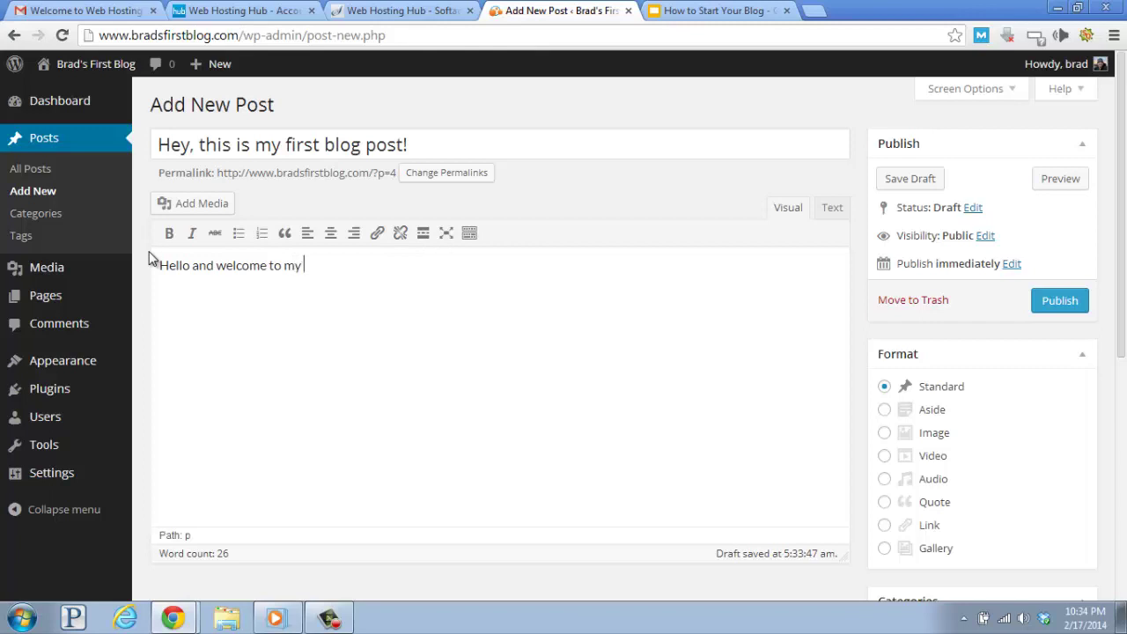
text(first blog. My name is Brad and I've been )
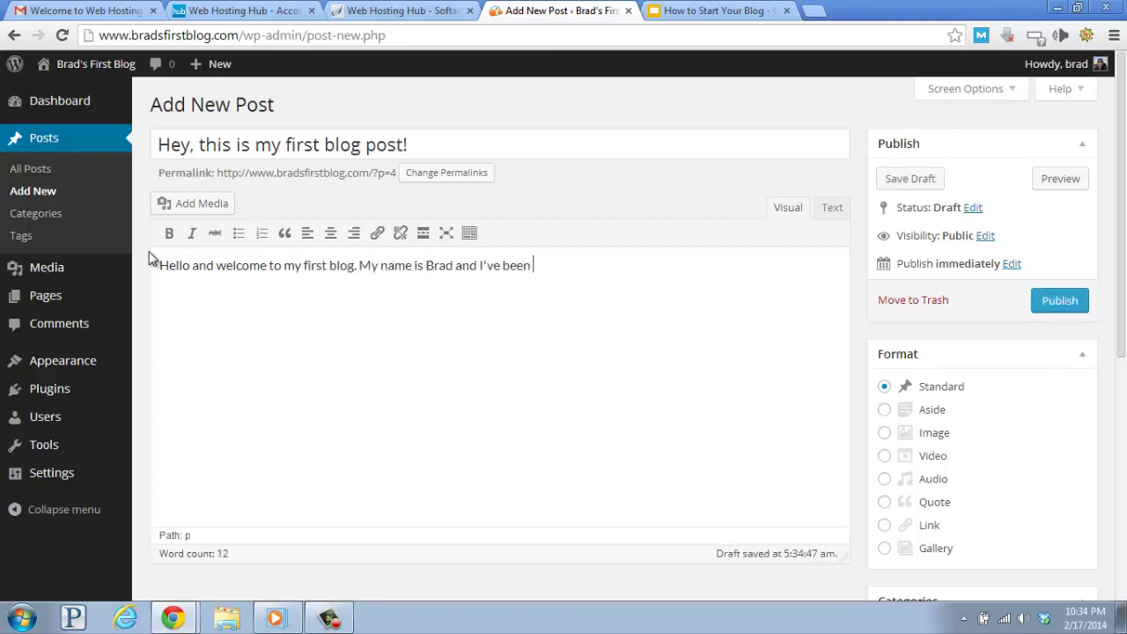
text(traveling since I was )
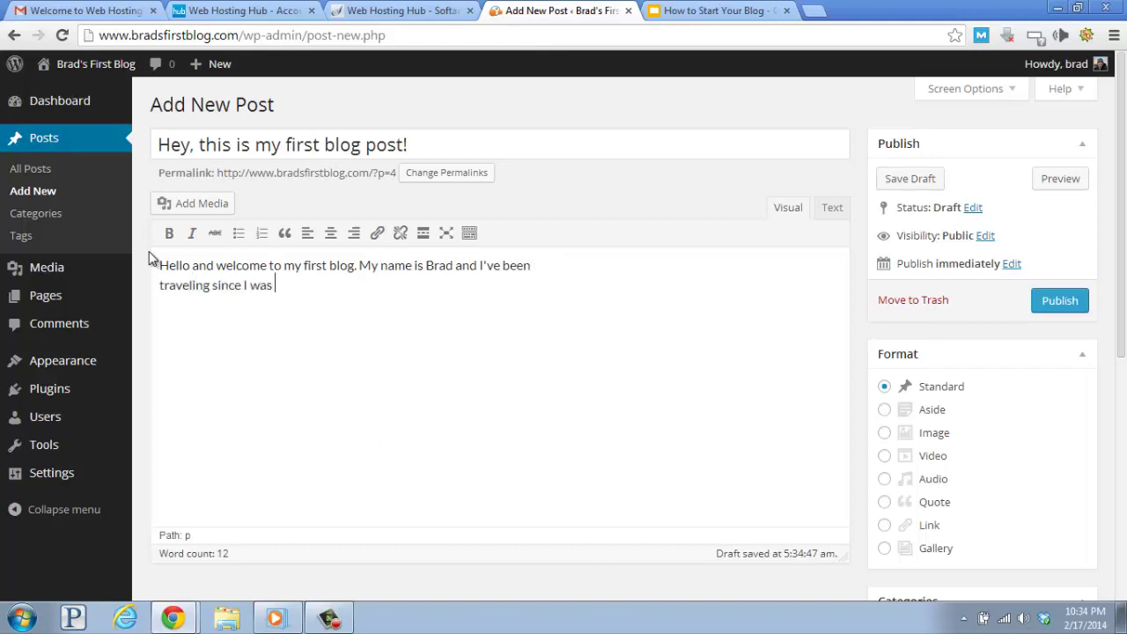
text(a kid. I have a lot of experiences and tips to help you)
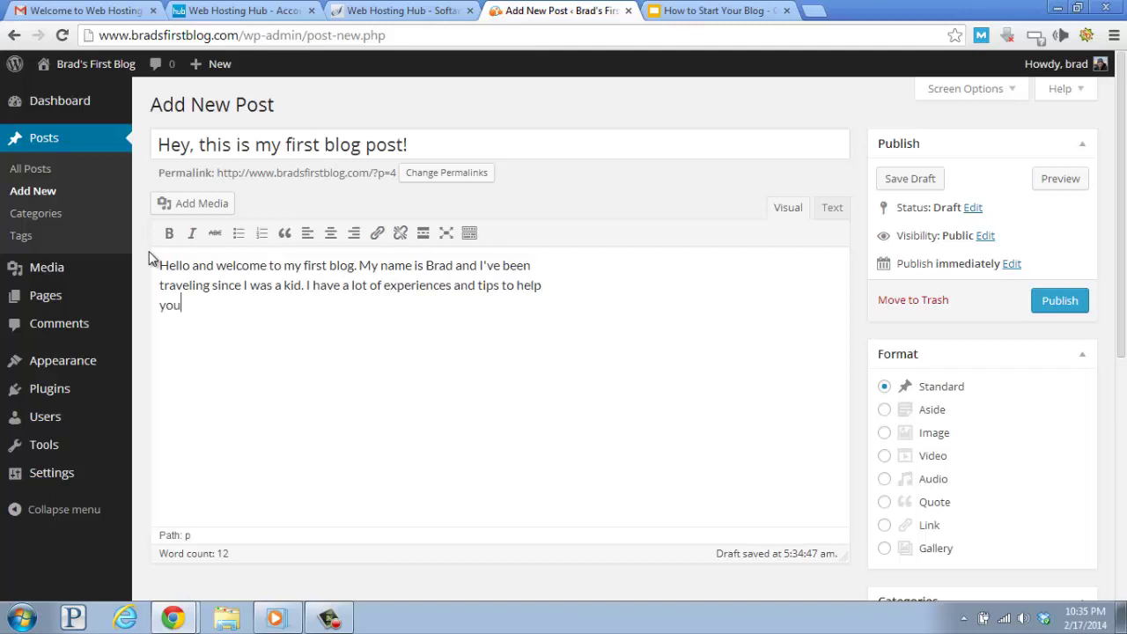
text( travel more affordably and smoothly.)
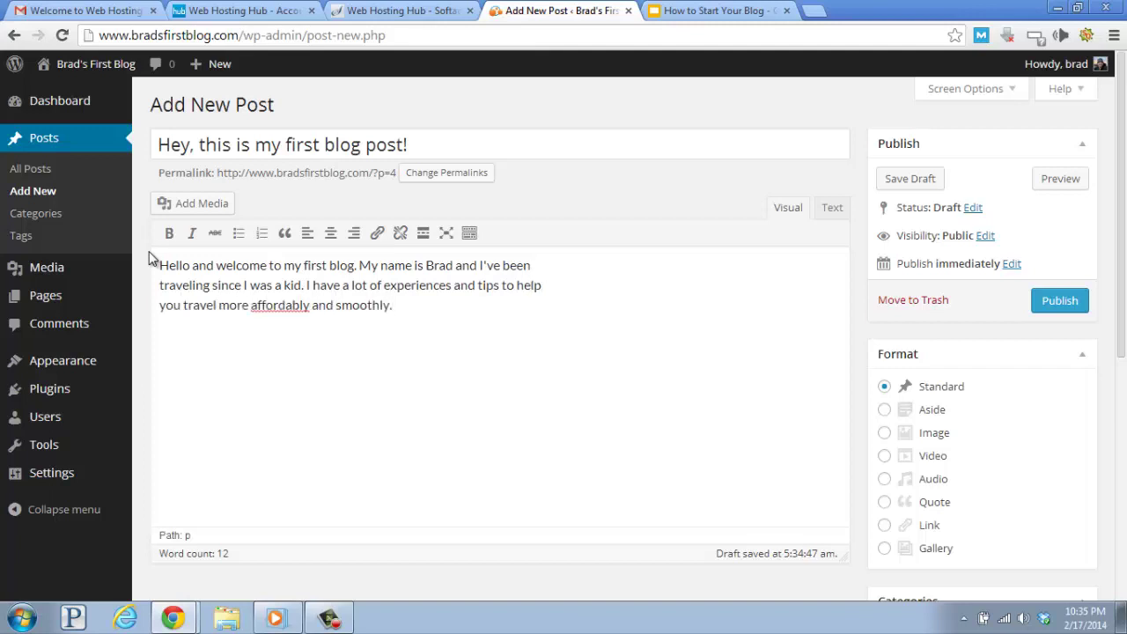
text( Stick around and come back often, thanks!)
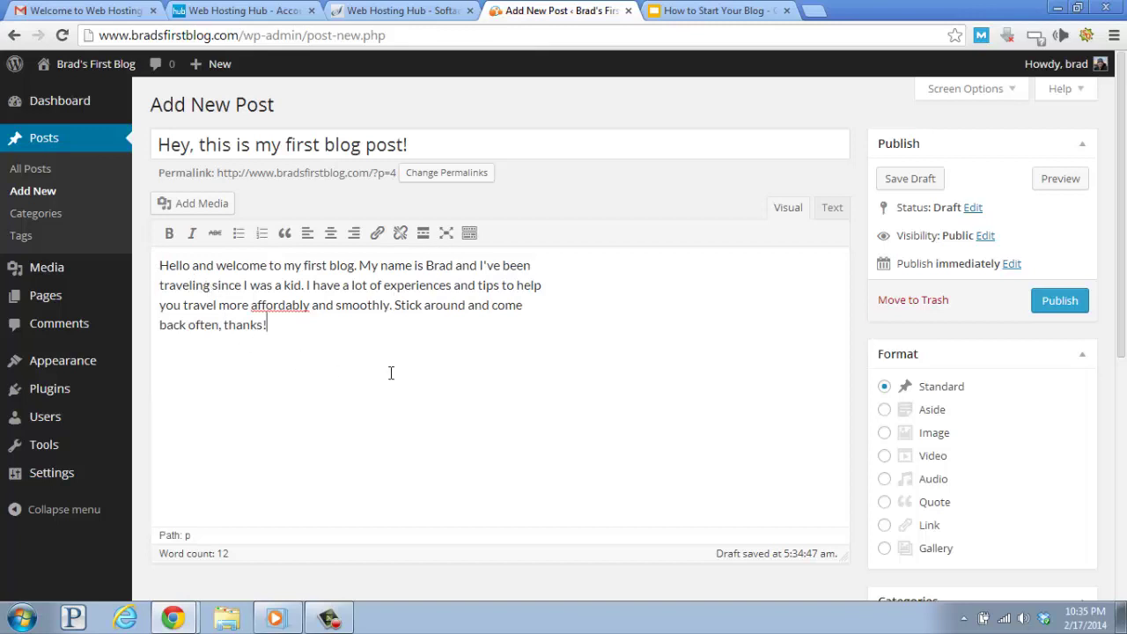
Publish the post and open View Post in a new tab.
click(1061, 303)
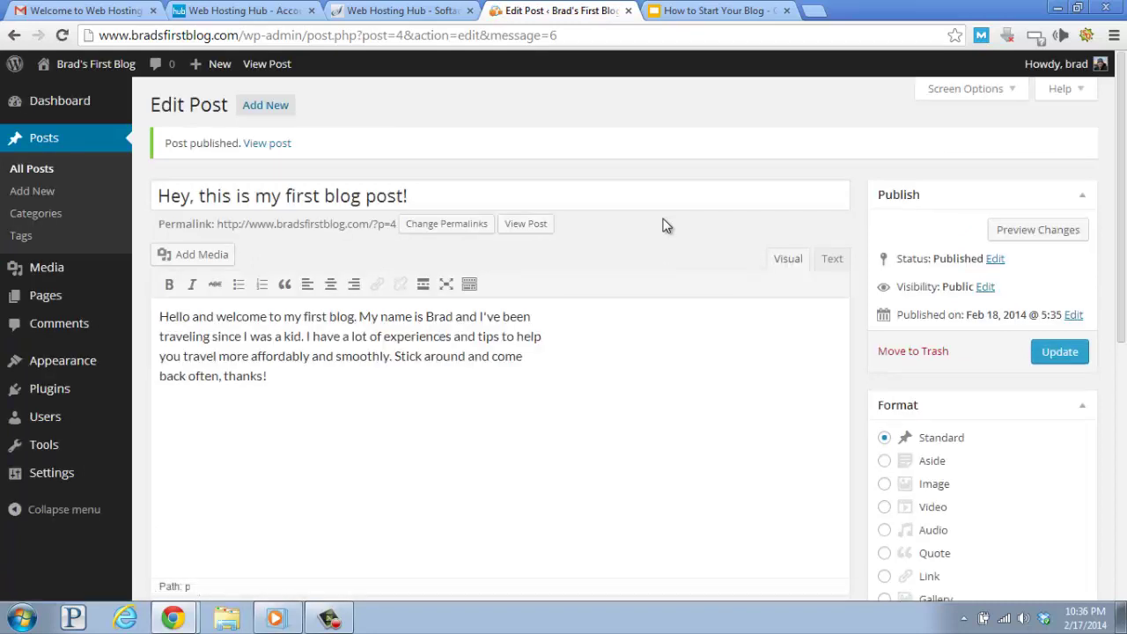
right_click(526, 226)
click(559, 237)
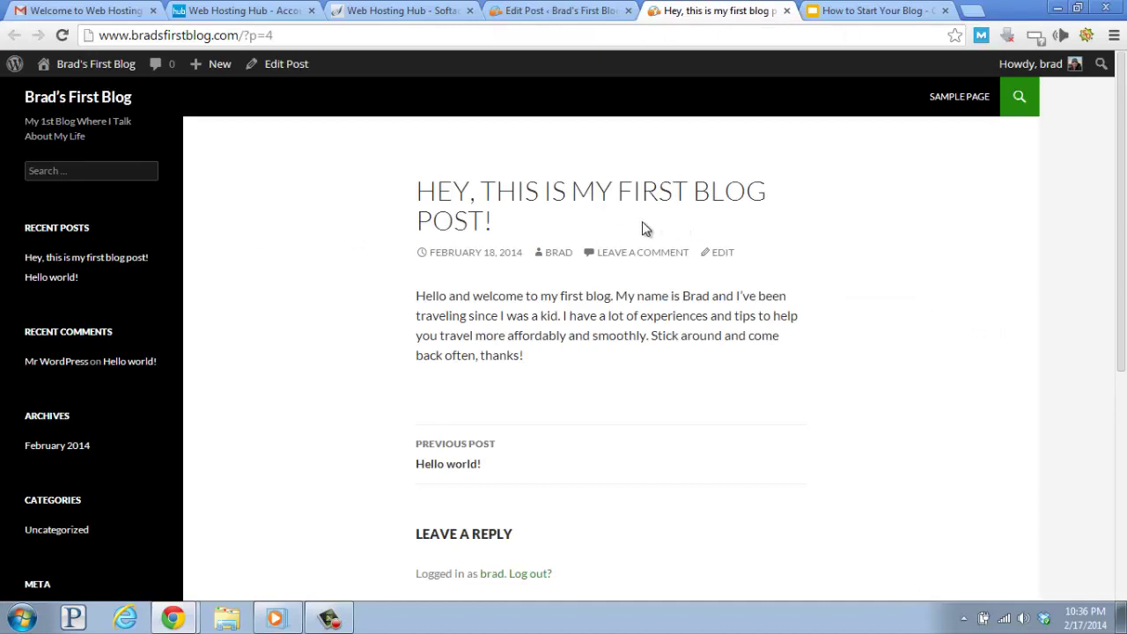
Close the post tab and search Appearance > Themes > Add New for 'highwind'.
click(786, 10)
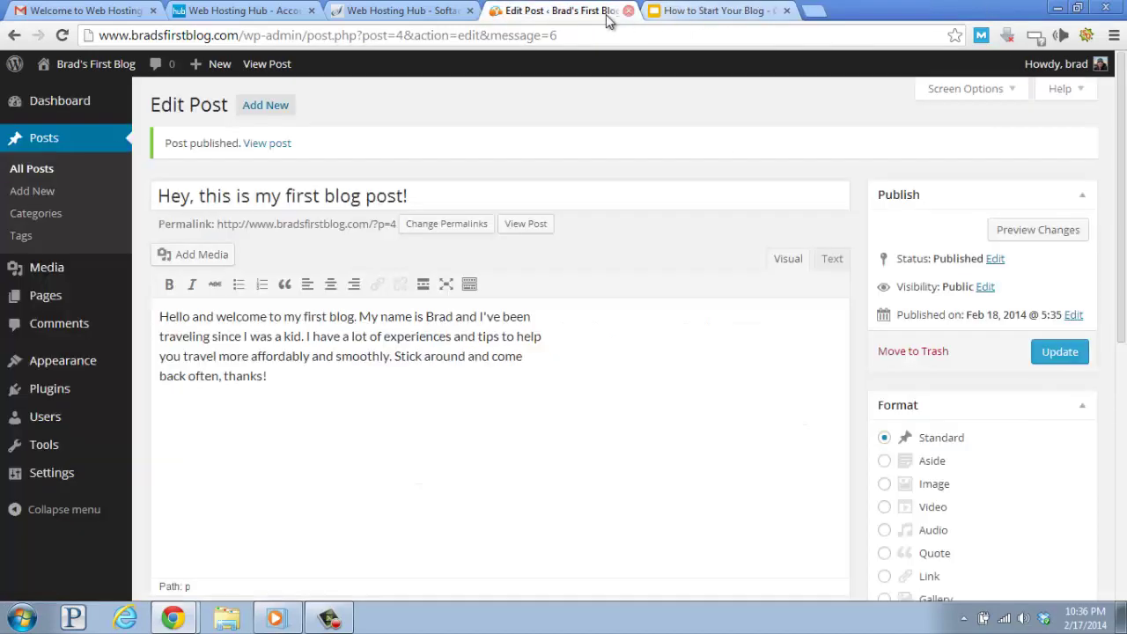
mouse_move(67, 366)
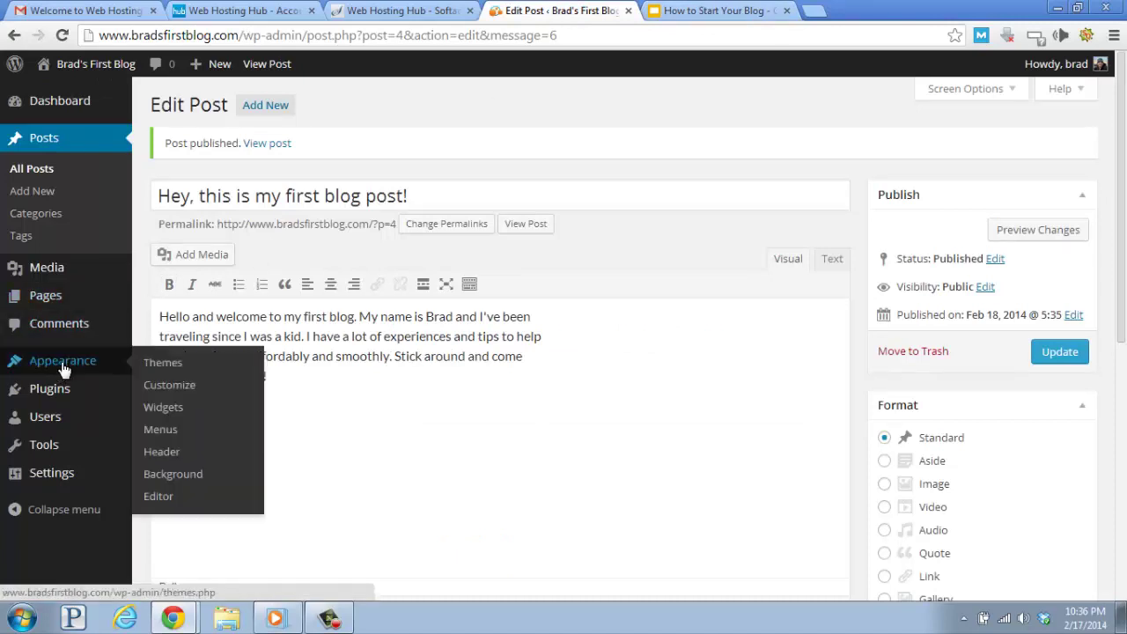
click(169, 362)
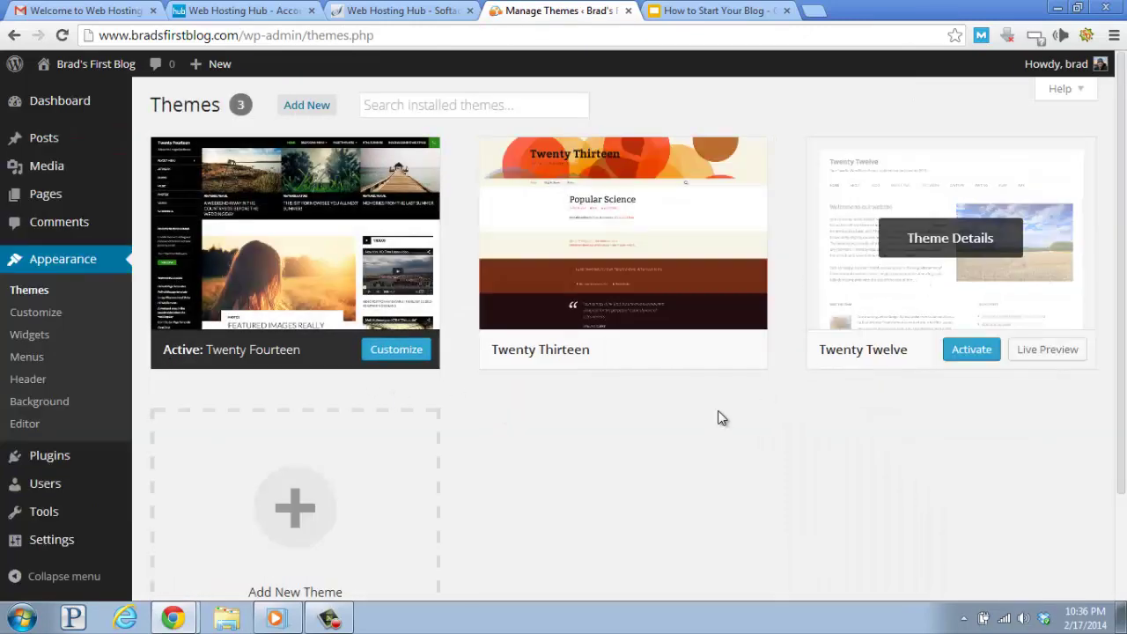
click(309, 111)
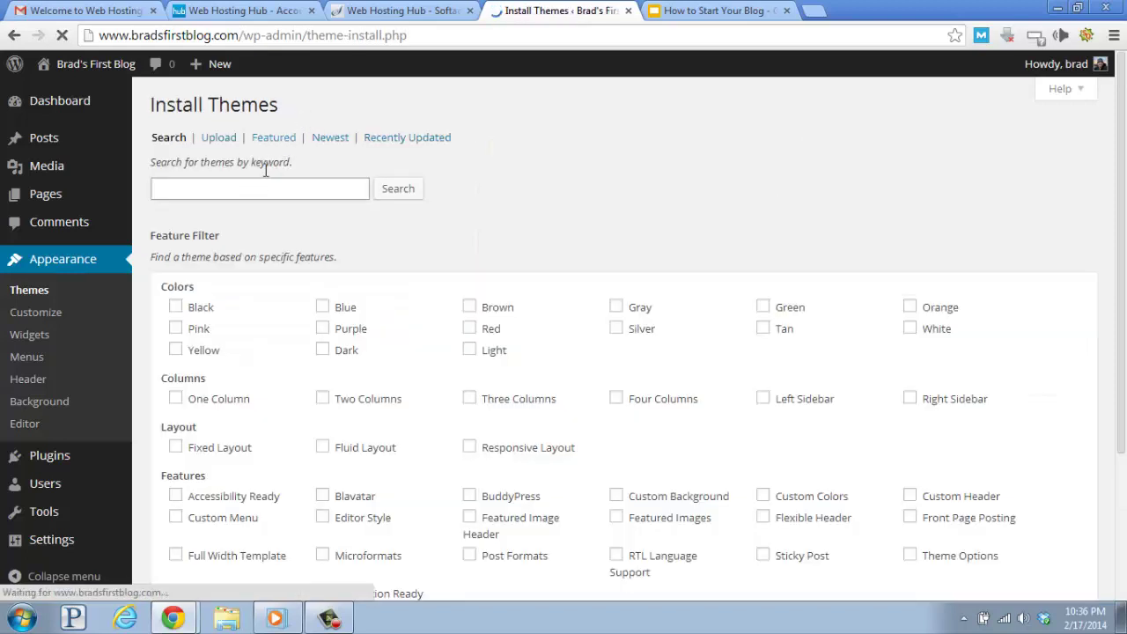
click(262, 188)
text(highwind)
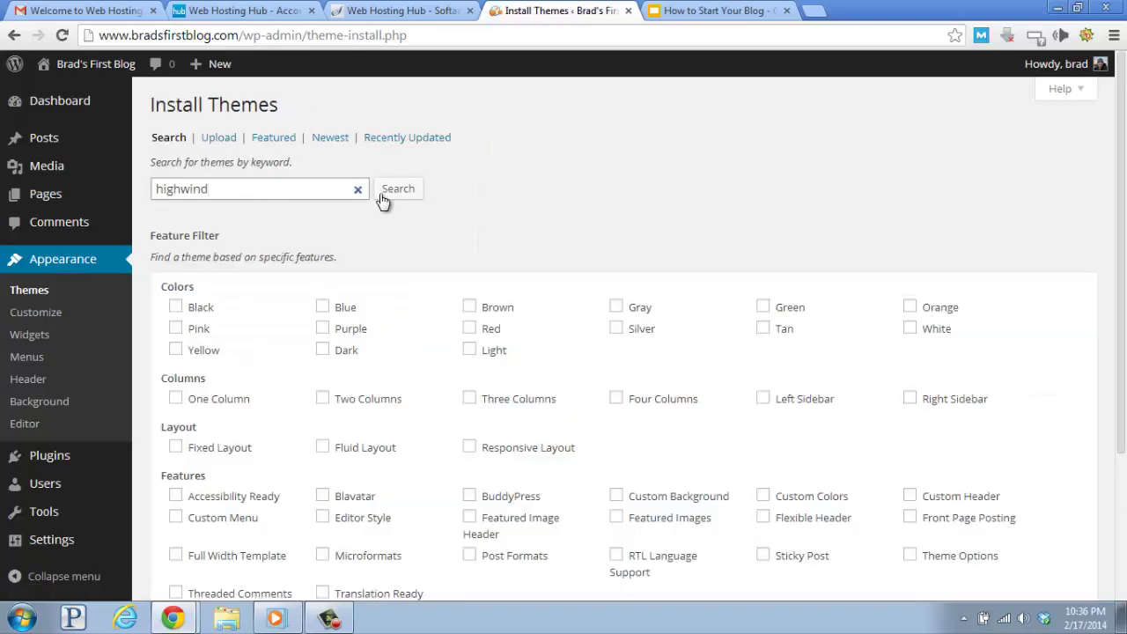
click(392, 196)
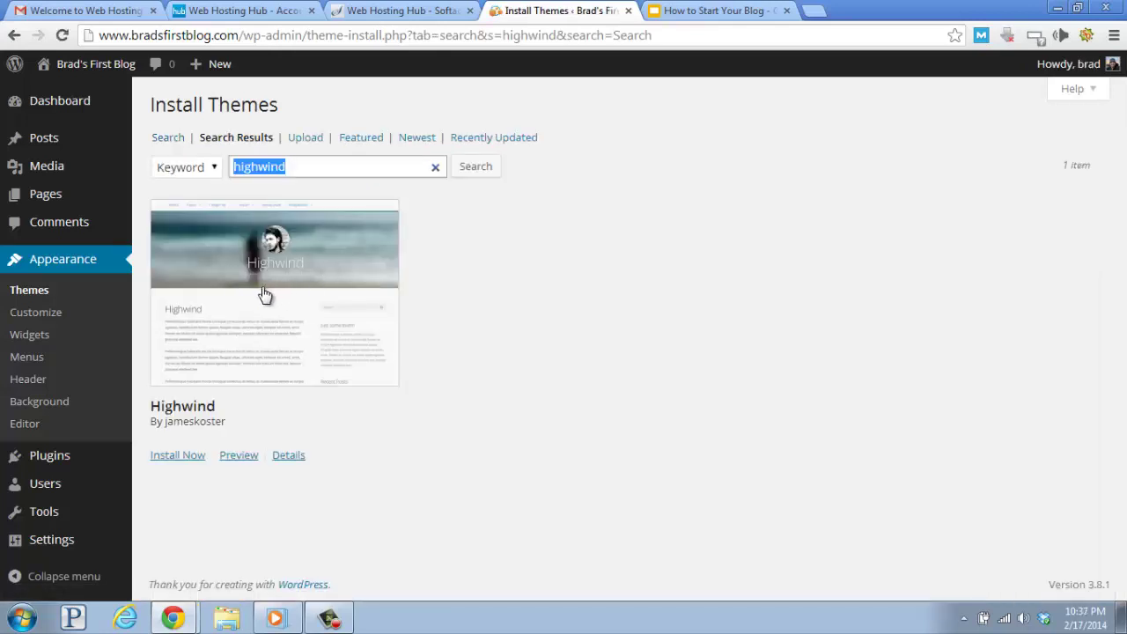
Install and activate Highwind, then open the blog's front page from the site name in a new tab.
click(179, 459)
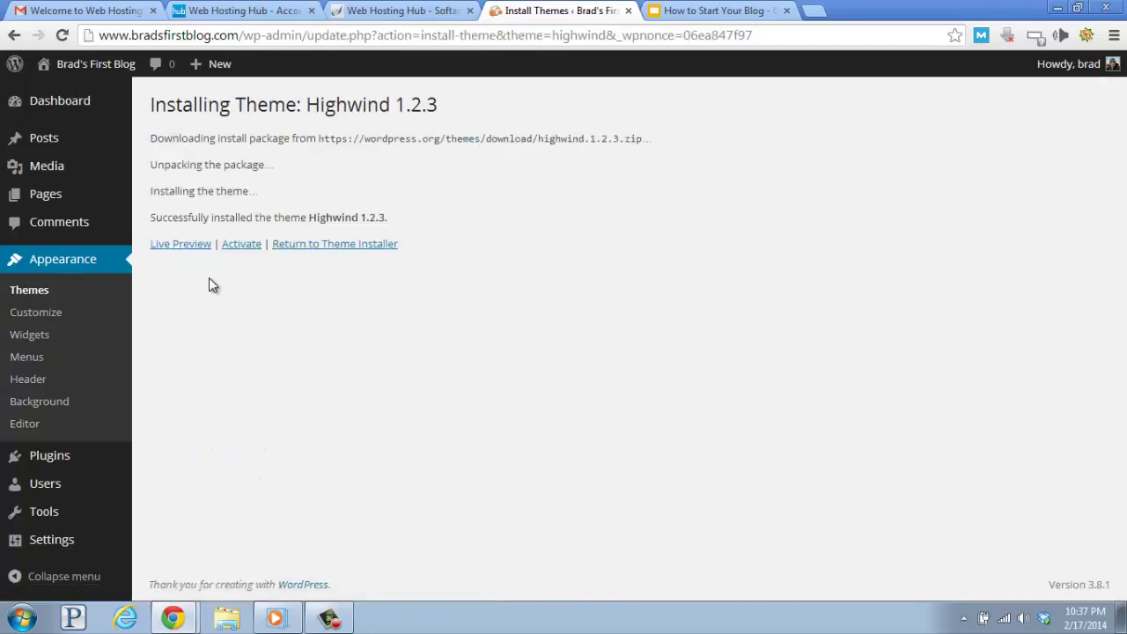
click(243, 246)
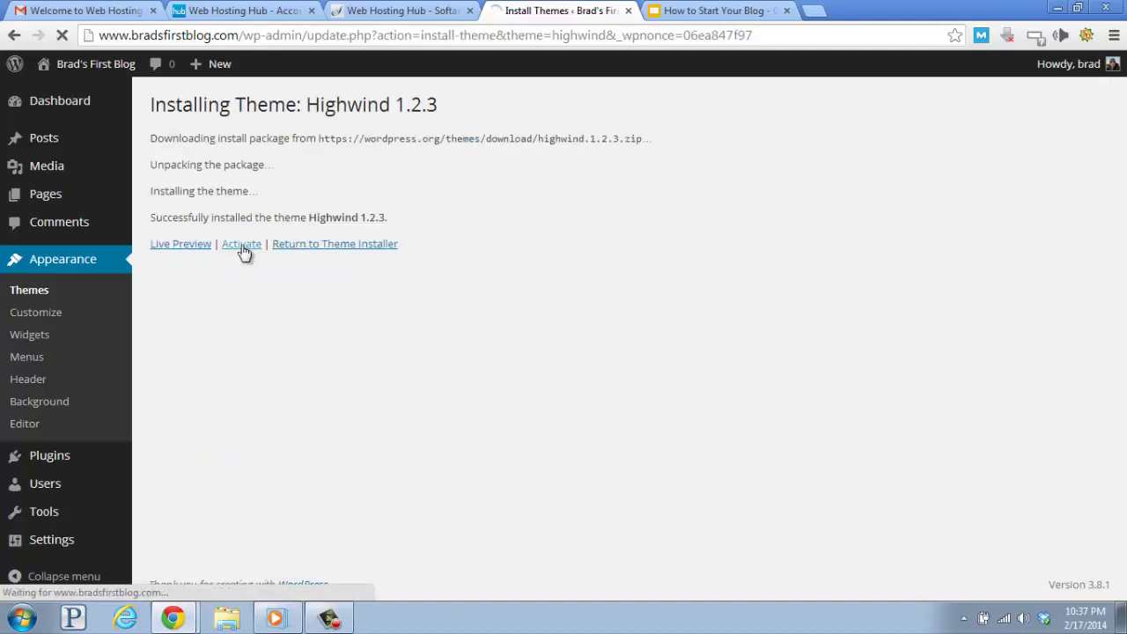
right_click(126, 66)
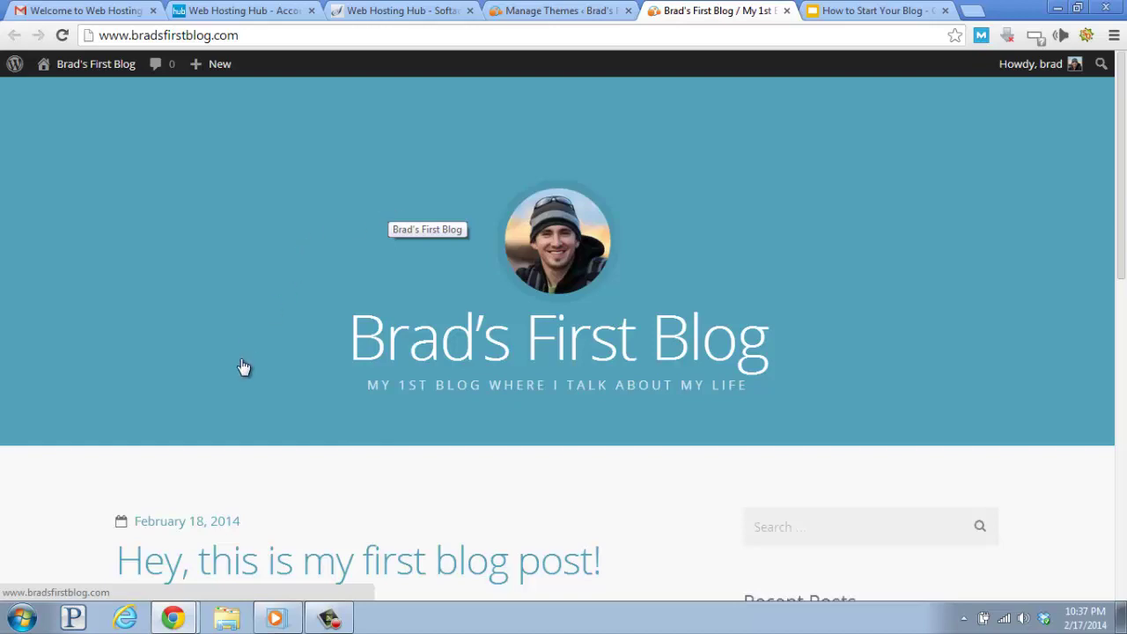
scroll(242, 366, down, 3)
scroll(243, 367, down, 3)
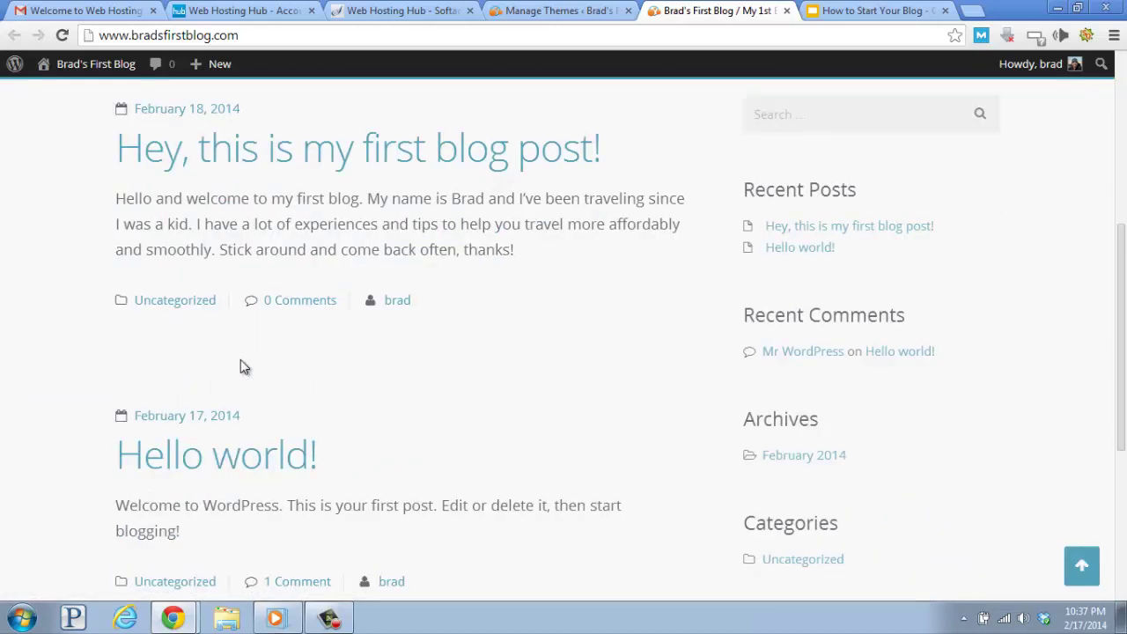
scroll(244, 368, up, 6)
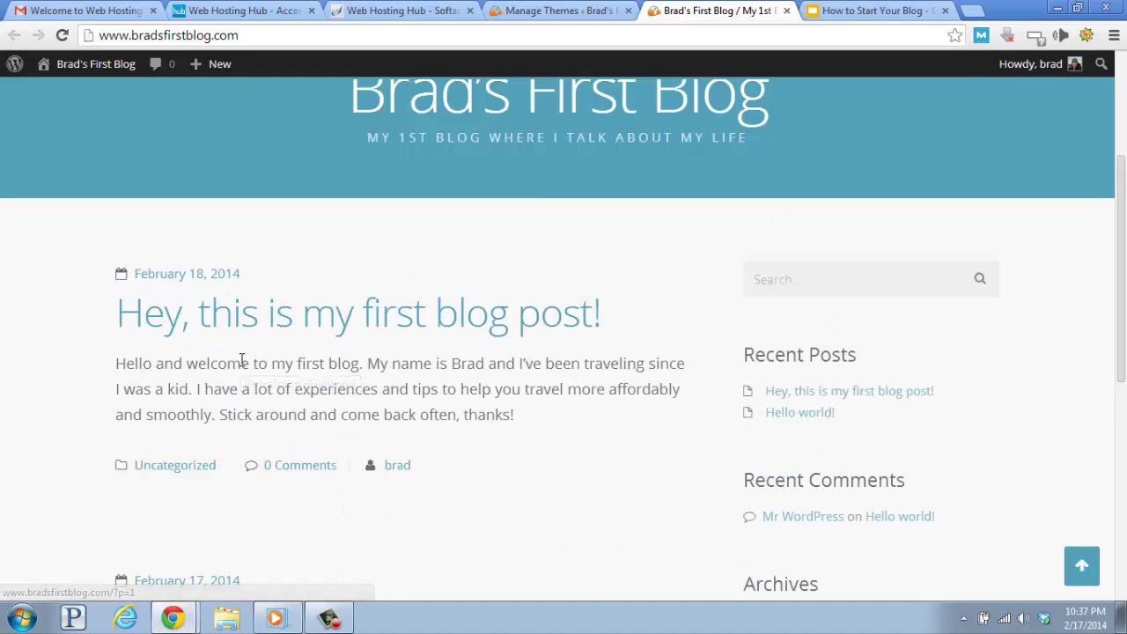